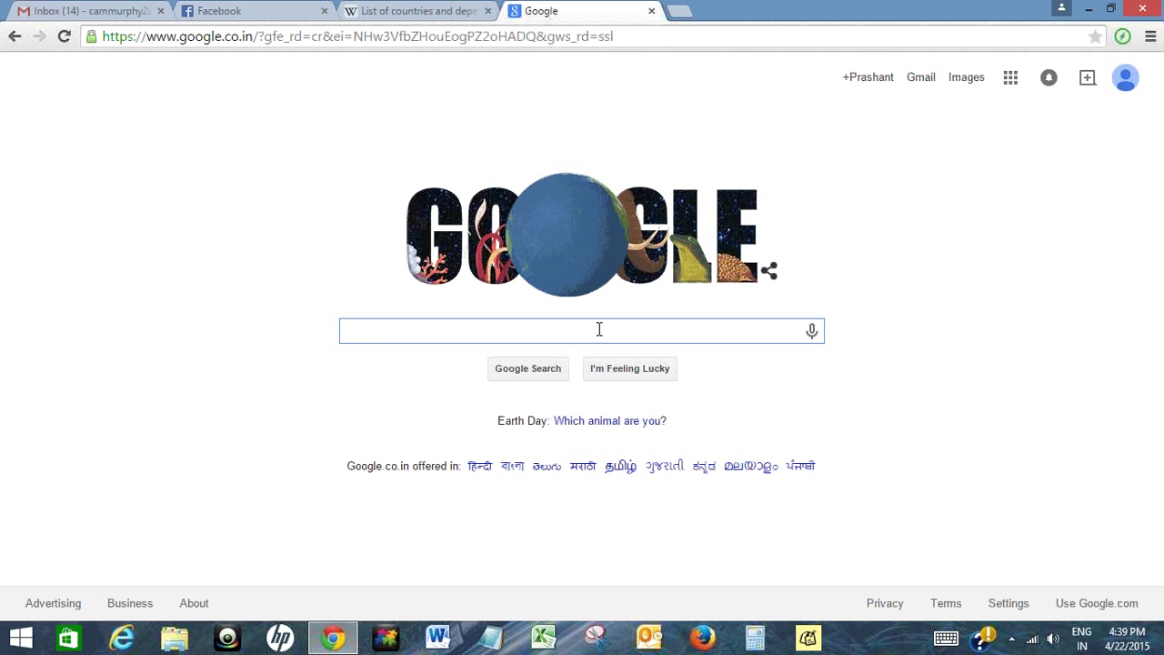
Step: Search Google for "Google docs login" and open the Google Docs home page
{"action": "type", "text": "G"}
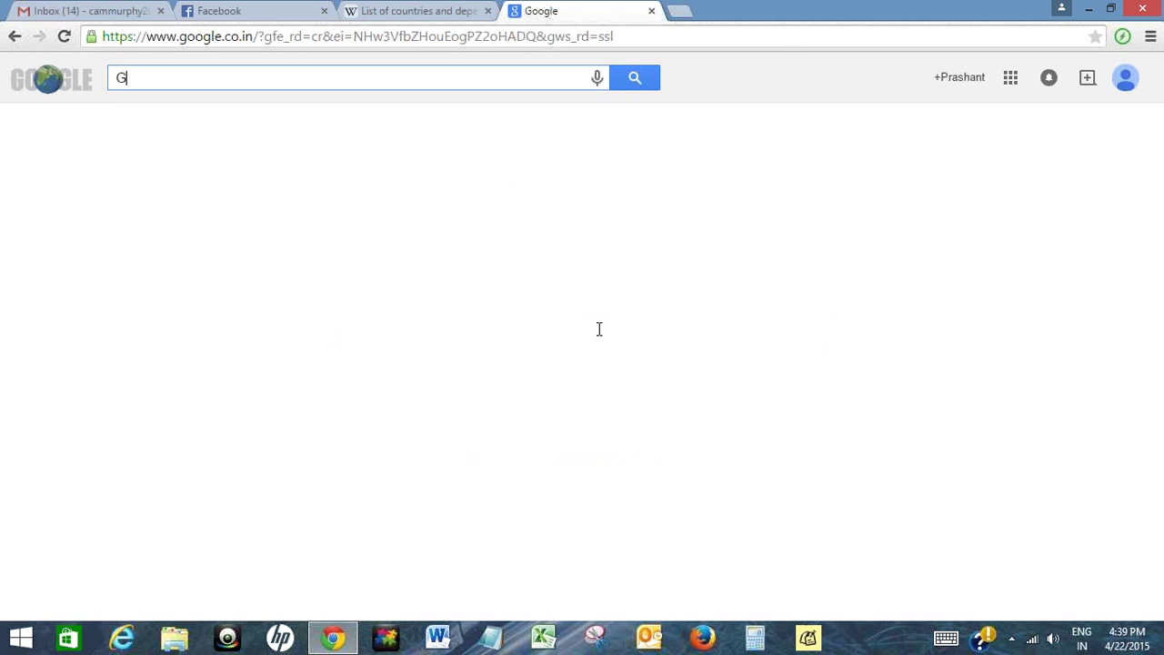
{"action": "type", "text": "oogle docs log"}
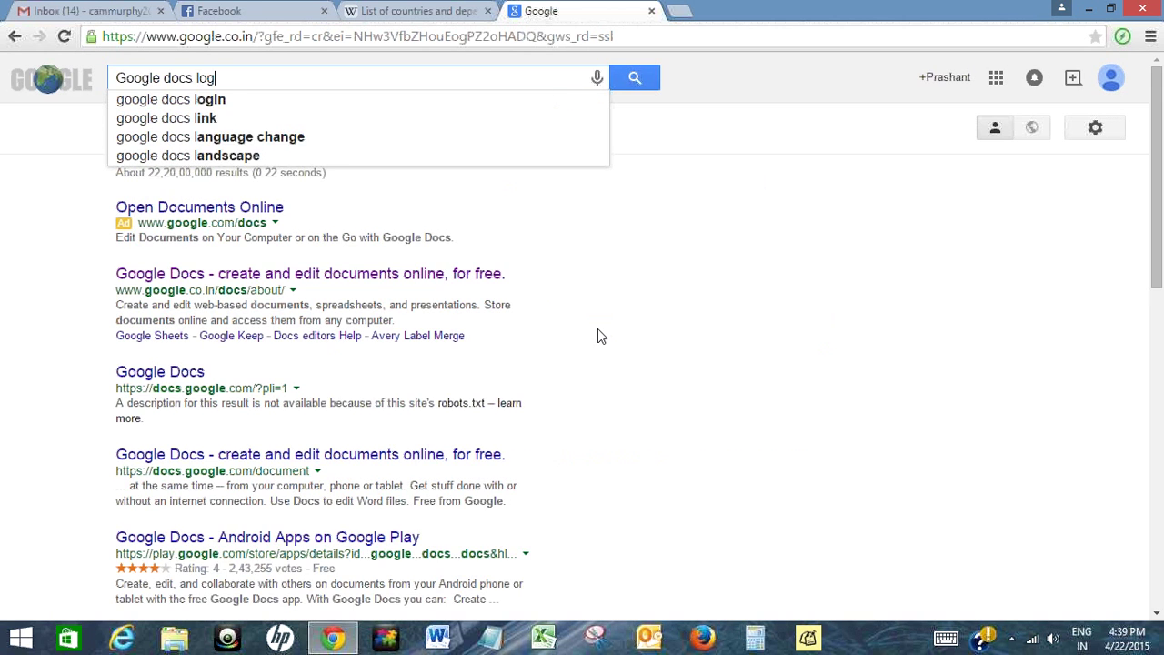
{"action": "type", "text": "in"}
{"action": "key", "text": "Return"}
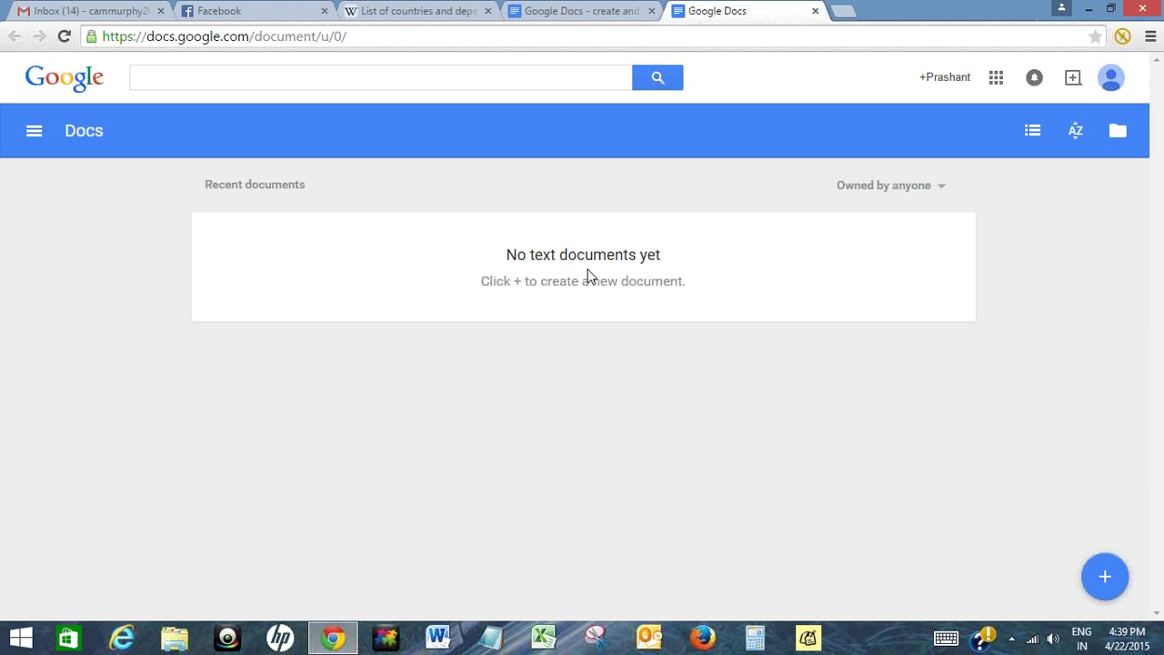
Step: Switch from Docs to Google Sheets and create a blank spreadsheet with cell B5 selected
{"action": "left_click", "coordinate": [82, 135]}
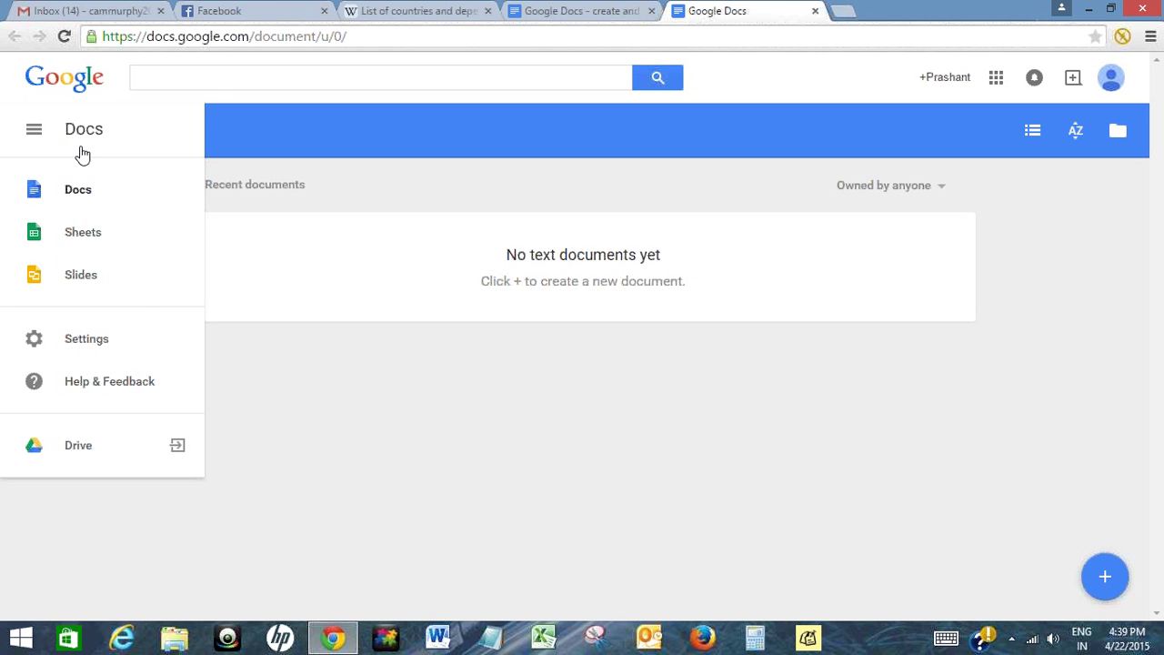
{"action": "left_click", "coordinate": [81, 237]}
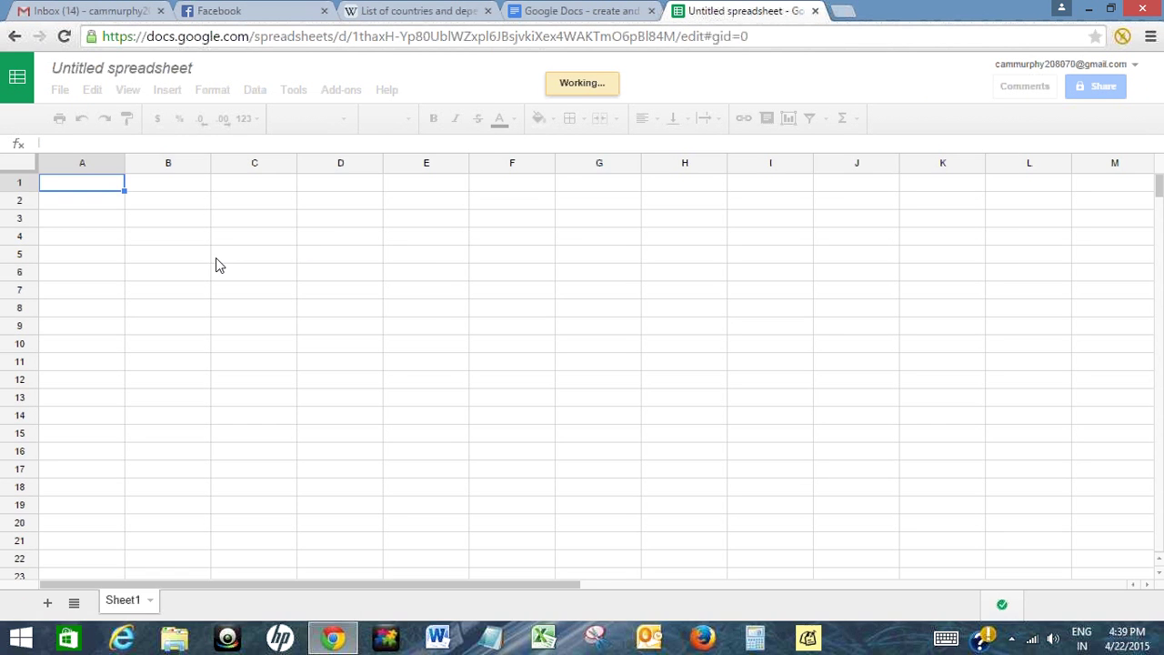
{"action": "left_click", "coordinate": [208, 260]}
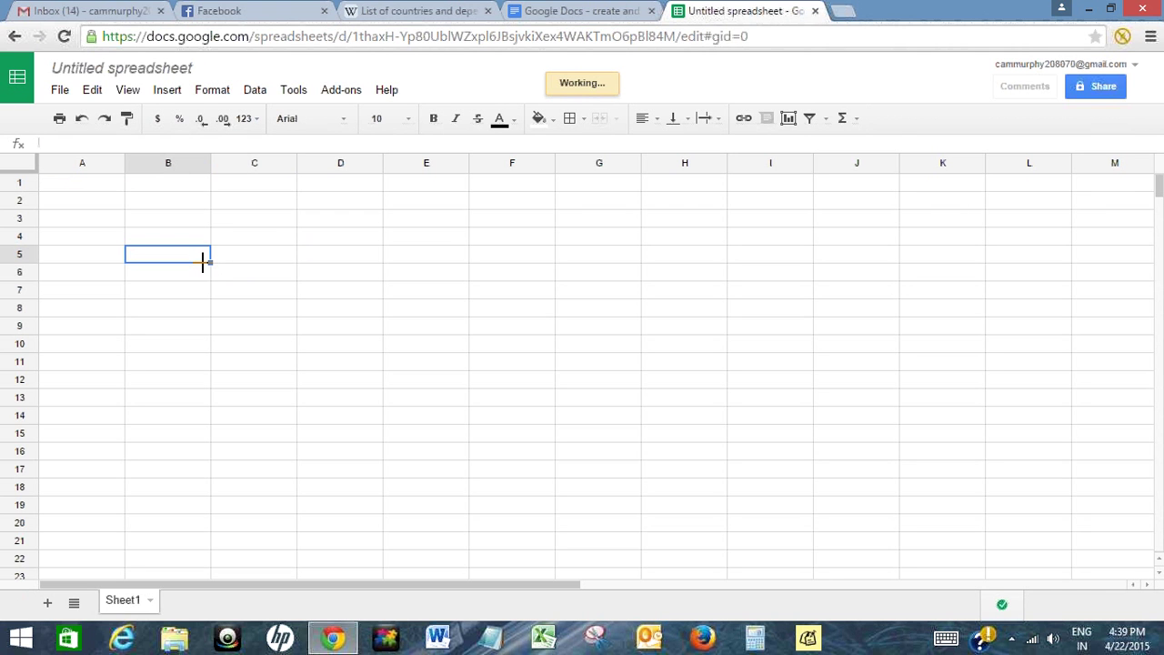
{"action": "left_click", "coordinate": [238, 263]}
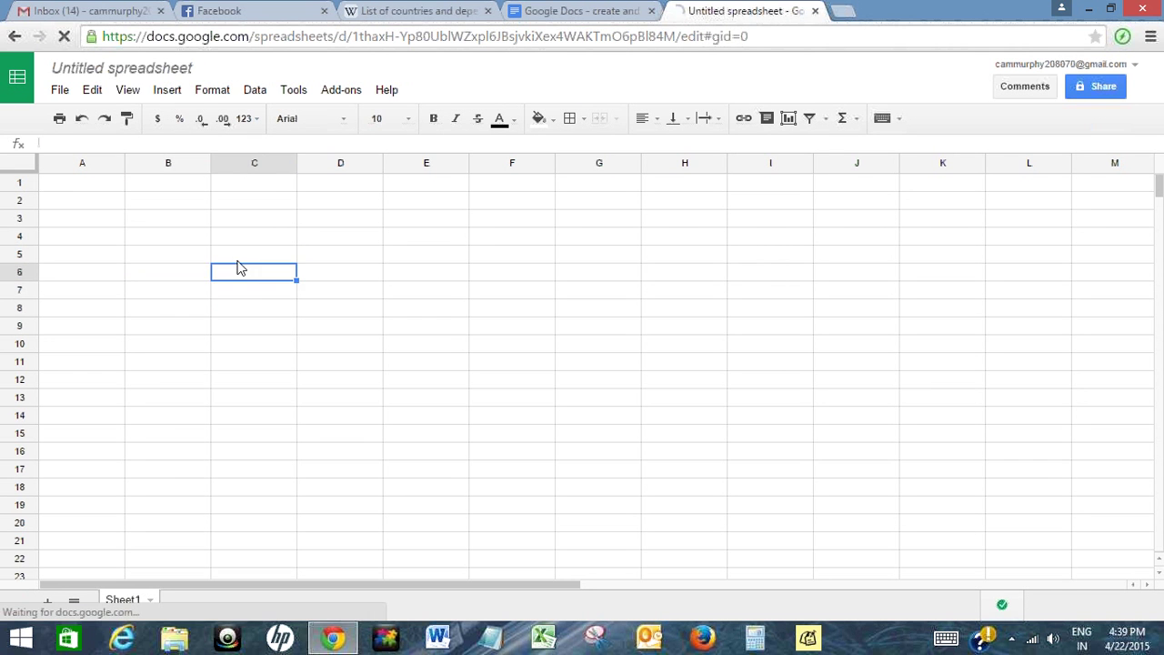
{"action": "left_click", "coordinate": [209, 262]}
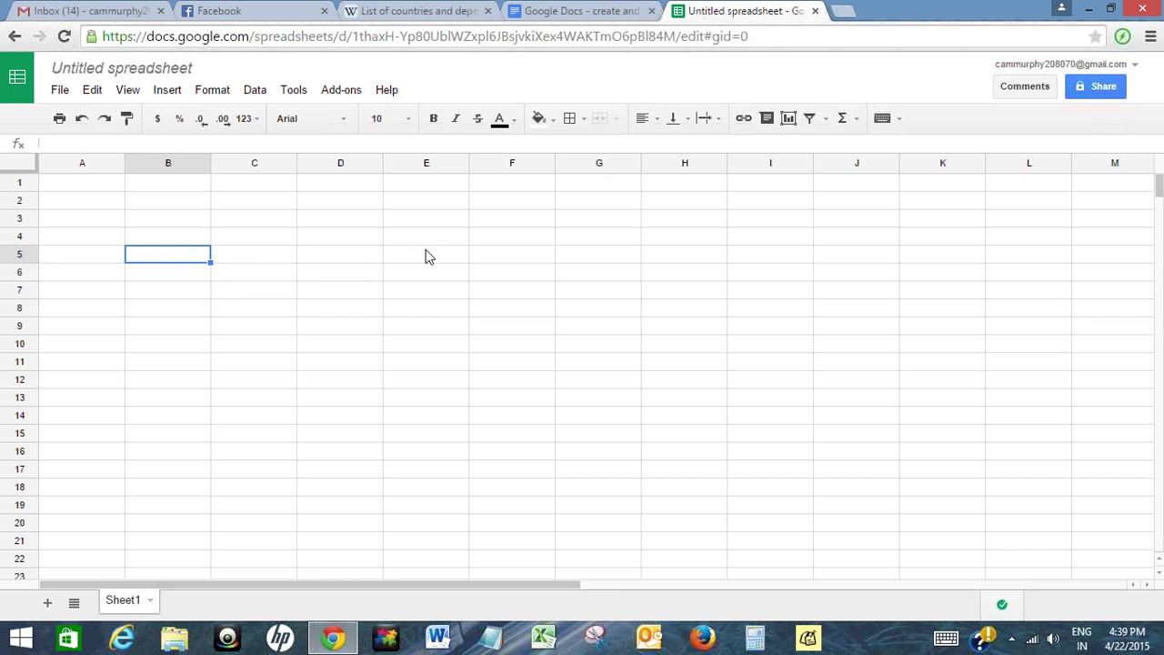
Step: Examine the "Countries and dependencies by population" table on the open Wikipedia page and return to the blank spreadsheet
{"action": "left_click", "coordinate": [394, 12]}
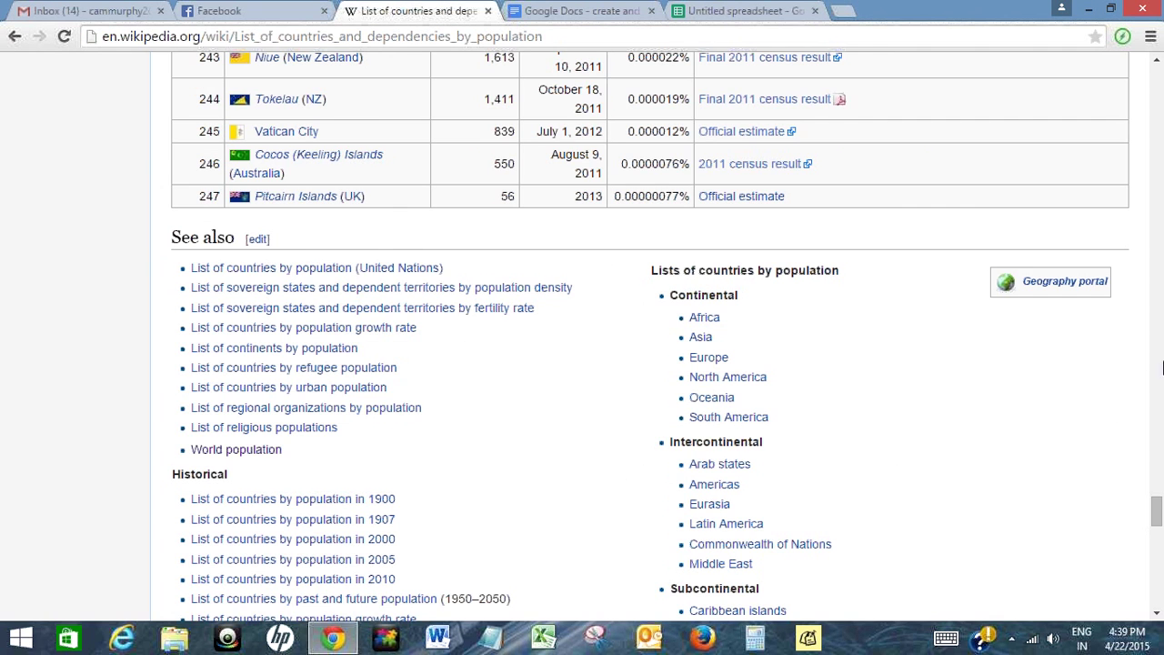
{"action": "left_click_drag", "start_coordinate": [1160, 543], "coordinate": [1158, 131]}
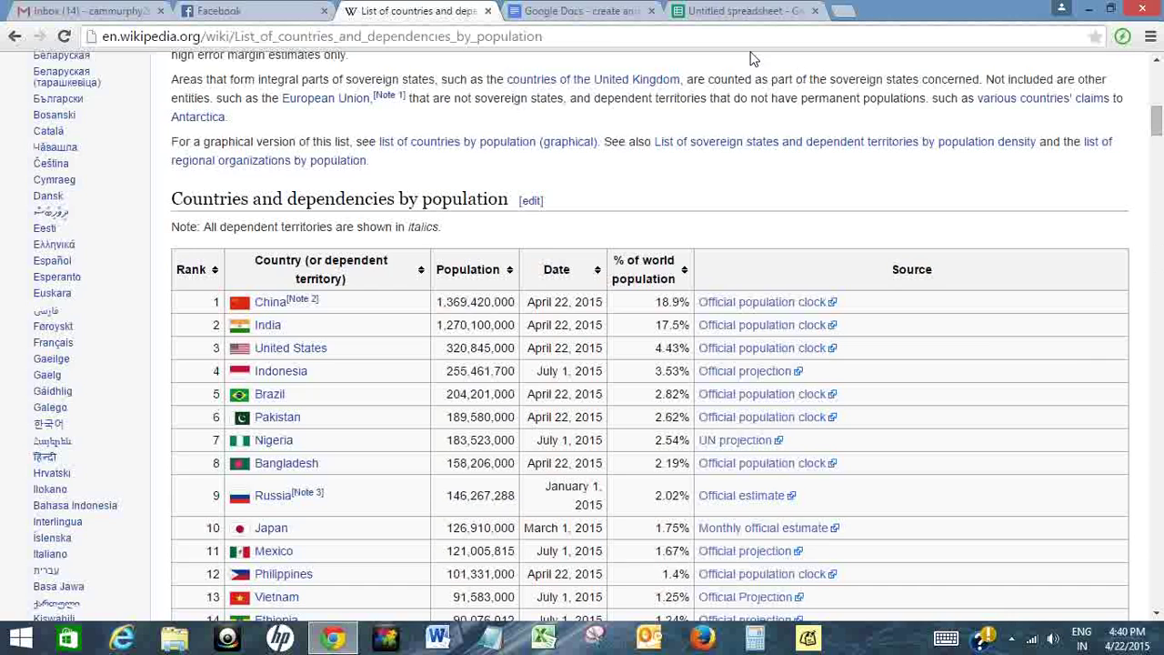
{"action": "left_click", "coordinate": [734, 11]}
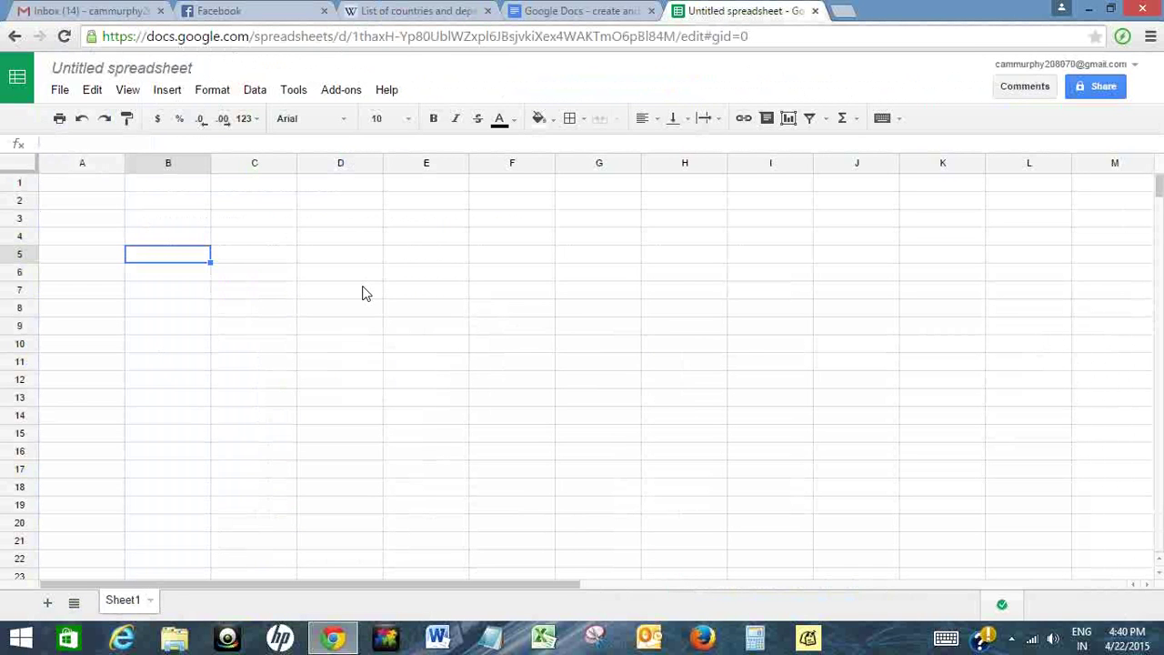
{"action": "left_click", "coordinate": [407, 9]}
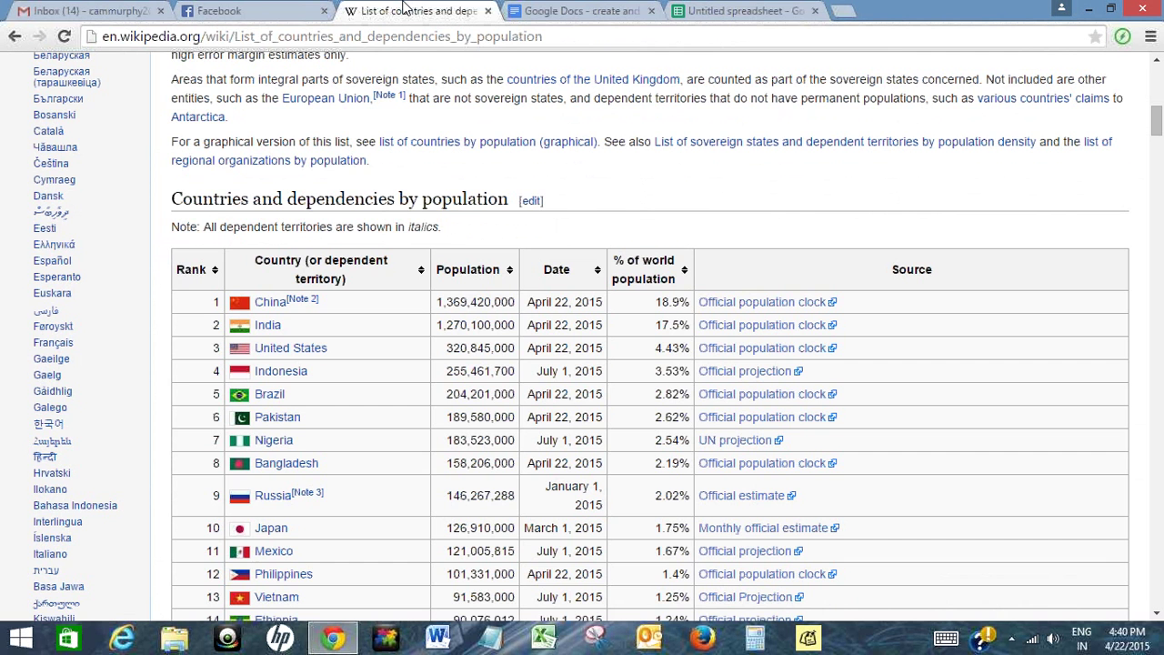
{"action": "left_click", "coordinate": [733, 11]}
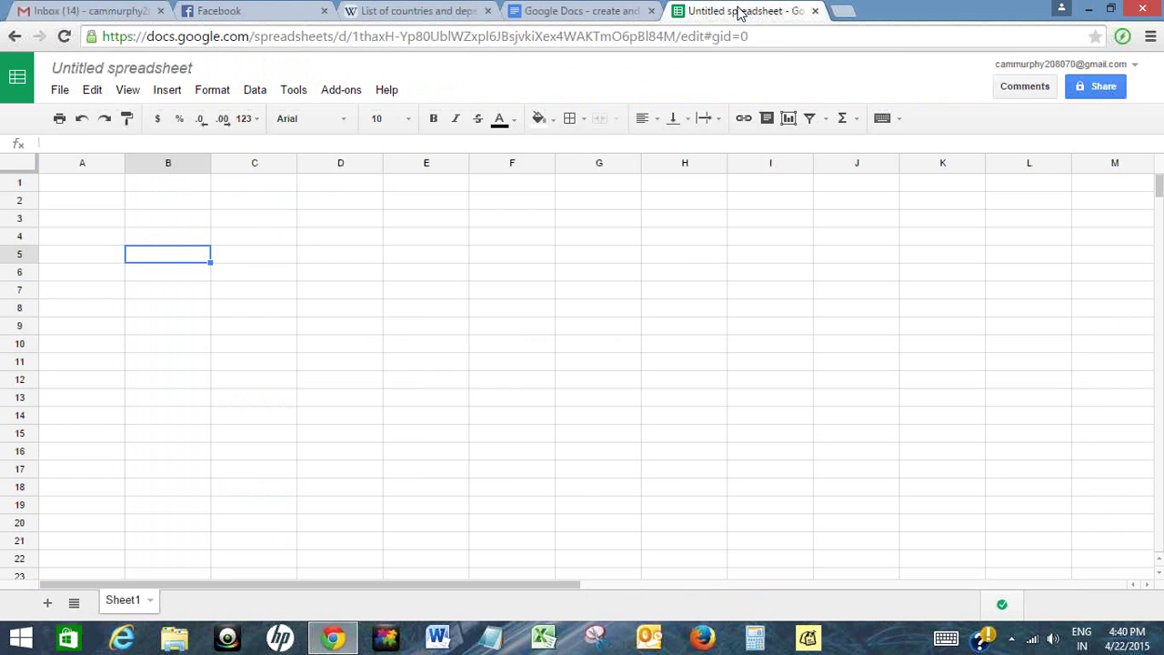
Step: Begin an IMPORTHTML formula in cell B5, up to the opening quotation mark of its URL argument
{"action": "double_click", "coordinate": [170, 255]}
{"action": "type", "text": "="}
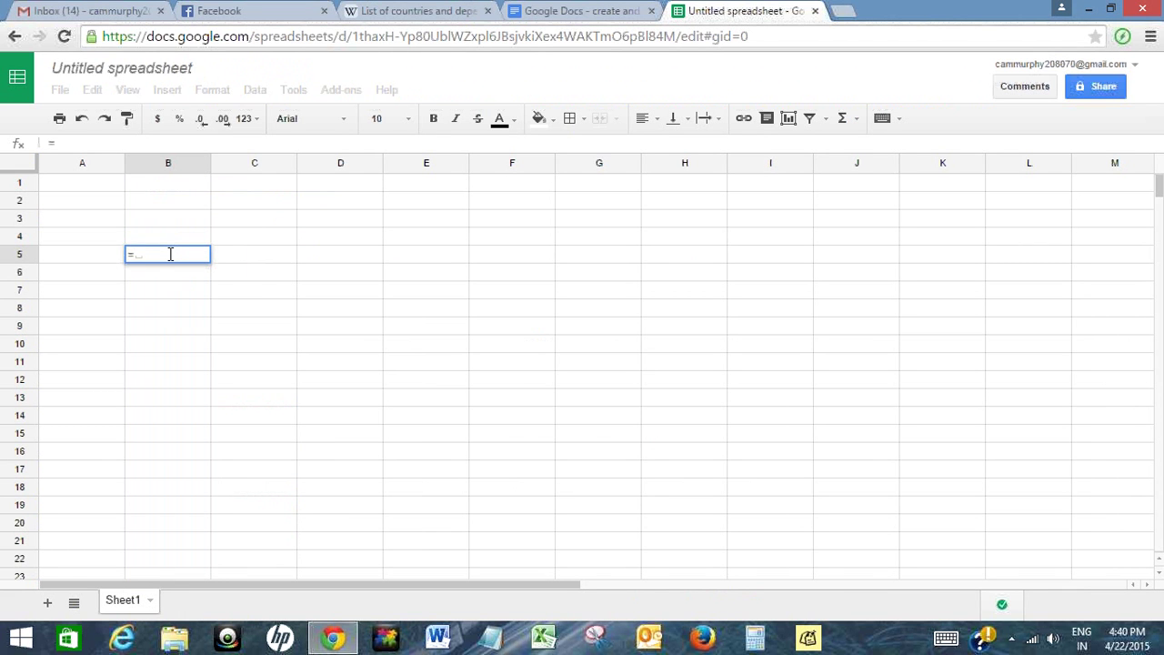
{"action": "type", "text": "importh"}
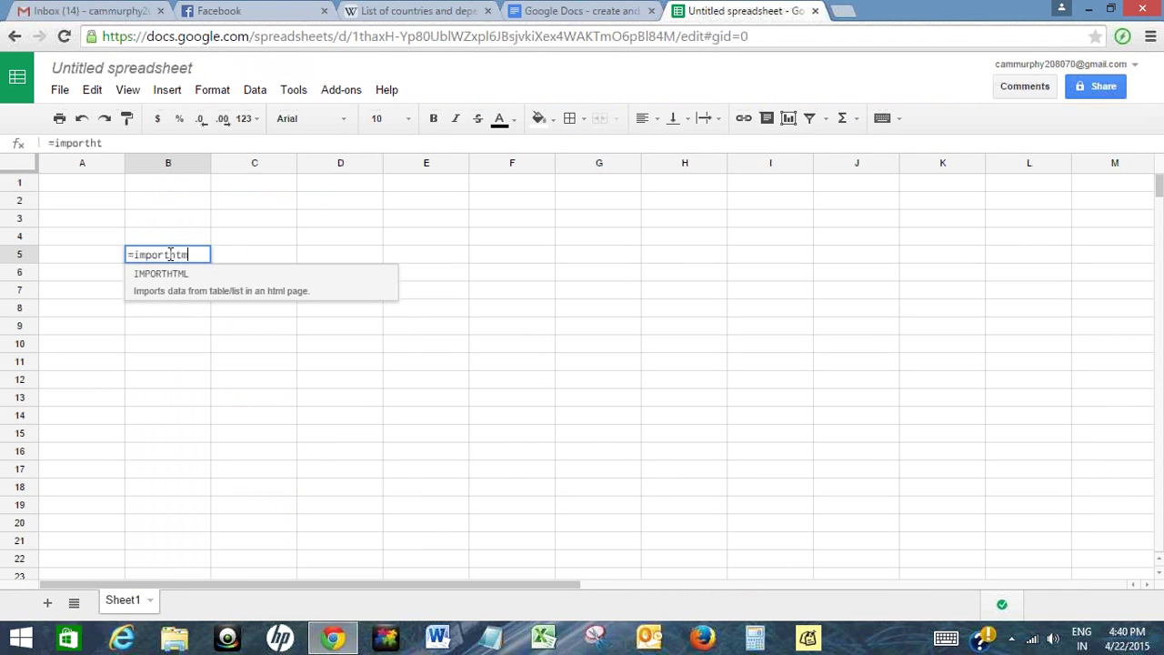
{"action": "type", "text": "tml("}
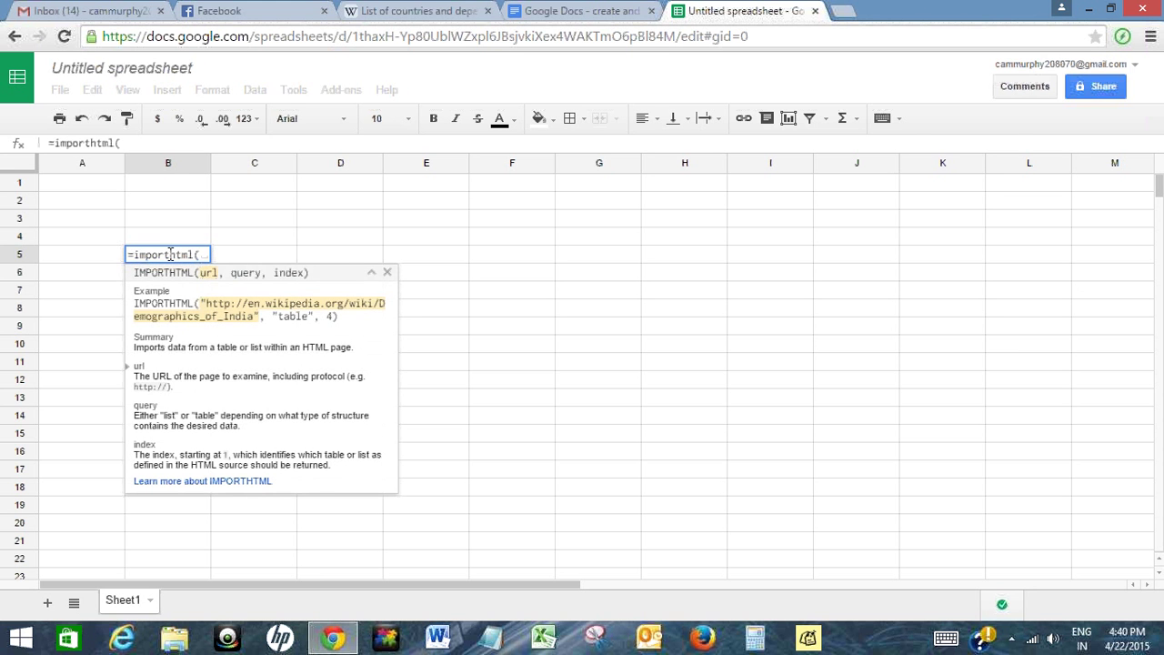
{"action": "type", "text": "\""}
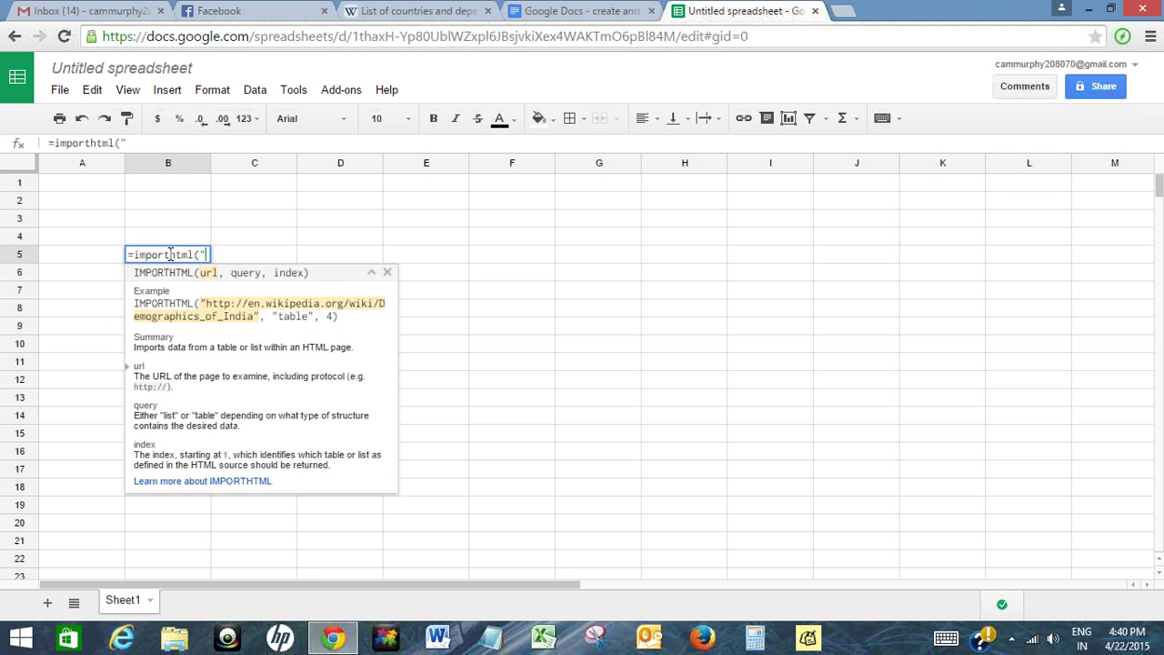
Step: Copy the address of the Wikipedia population list page and insert it as the formula's URL argument, closed with a quotation mark and comma
{"action": "left_click", "coordinate": [397, 11]}
{"action": "left_click", "coordinate": [320, 36]}
{"action": "right_click", "coordinate": [320, 38]}
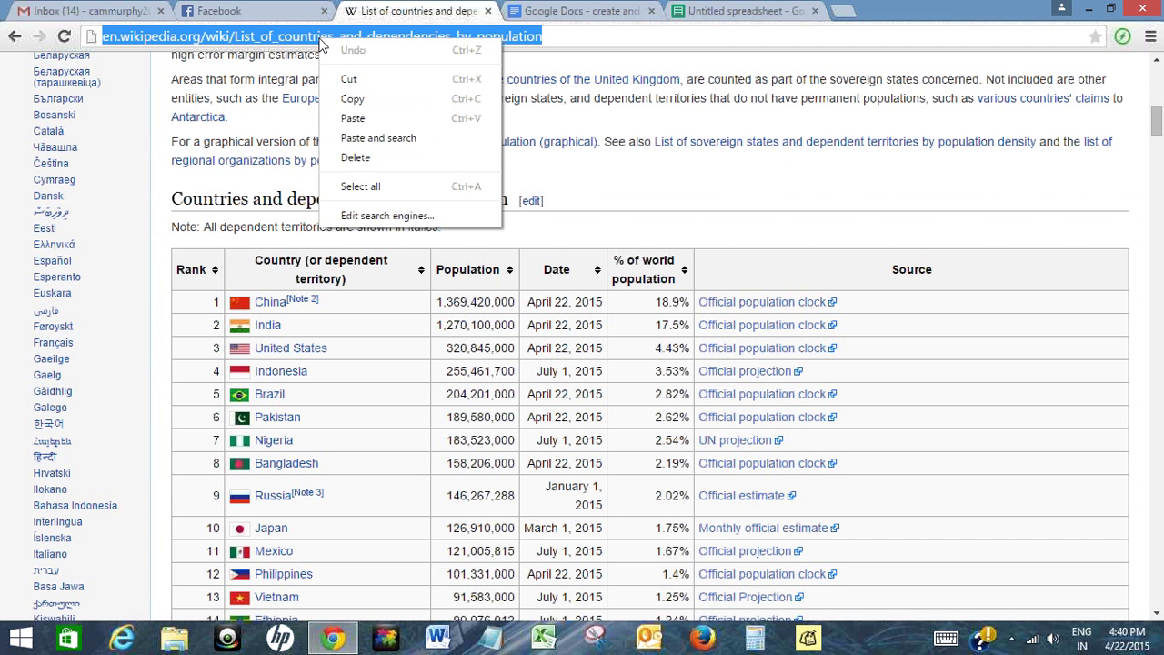
{"action": "left_click", "coordinate": [353, 98]}
{"action": "left_click", "coordinate": [748, 11]}
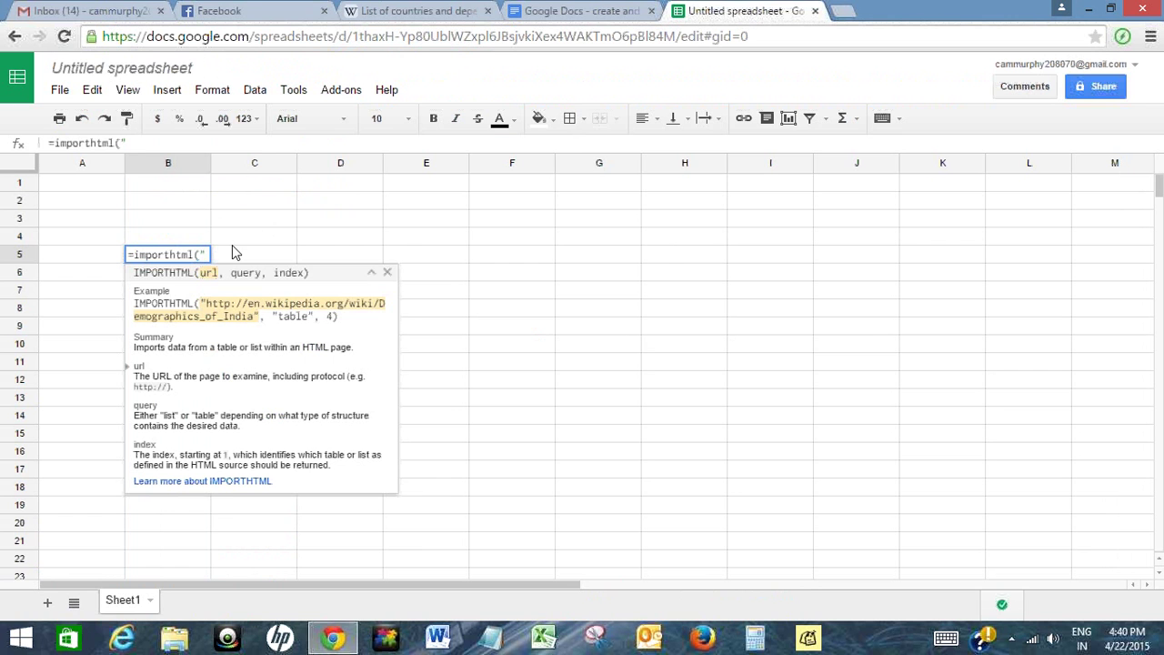
{"action": "key", "text": "ctrl+v"}
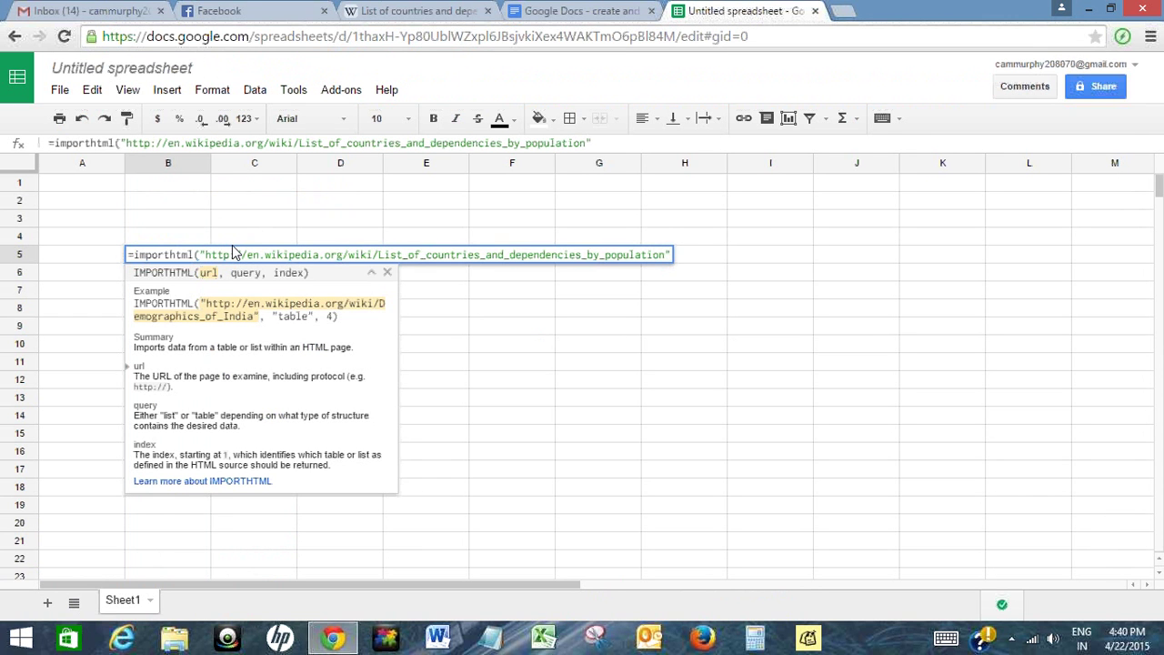
{"action": "type", "text": "\","}
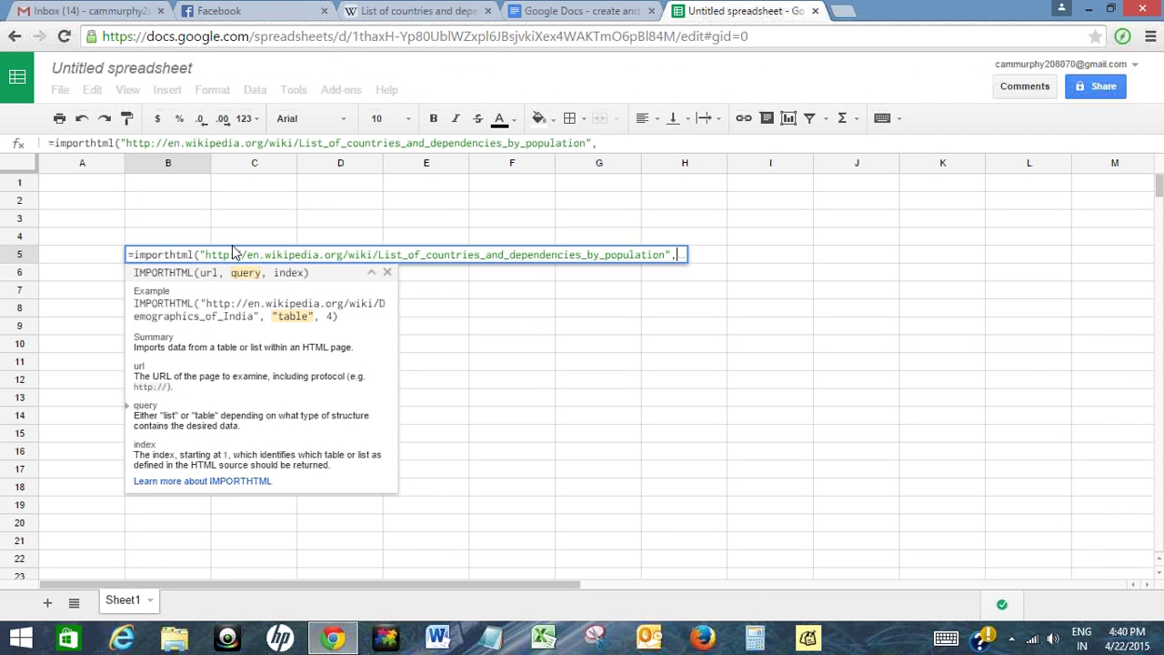
Step: Complete the IMPORTHTML formula with the query "table" and index 1, and import the population table into the sheet
{"action": "type", "text": "\"table"}
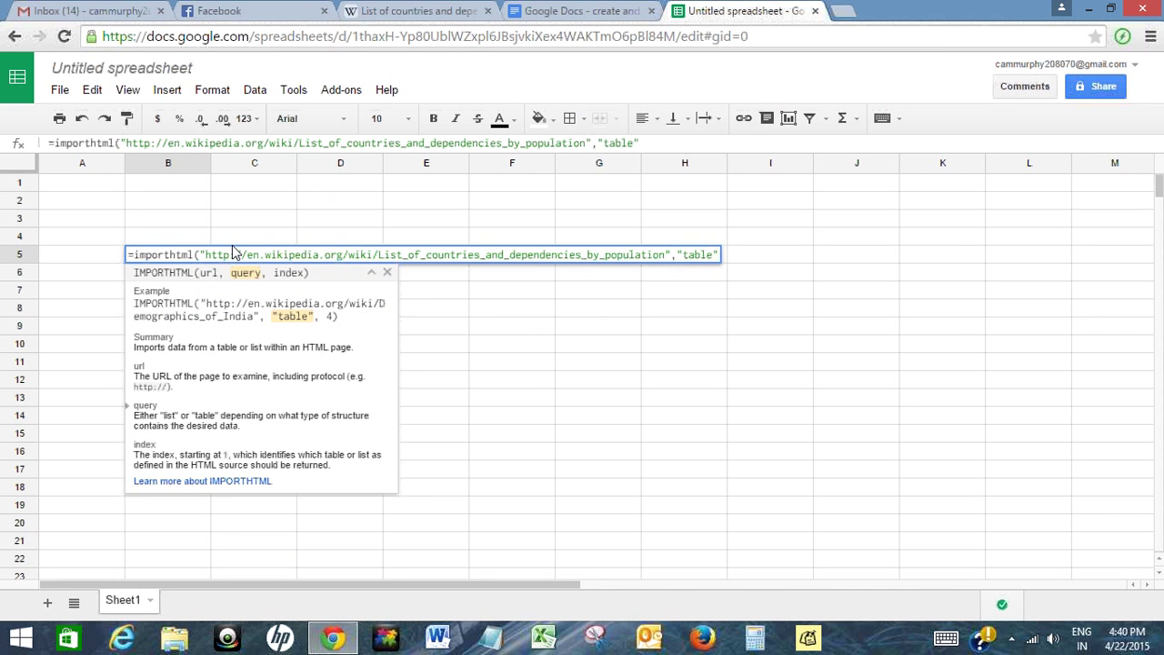
{"action": "type", "text": "\","}
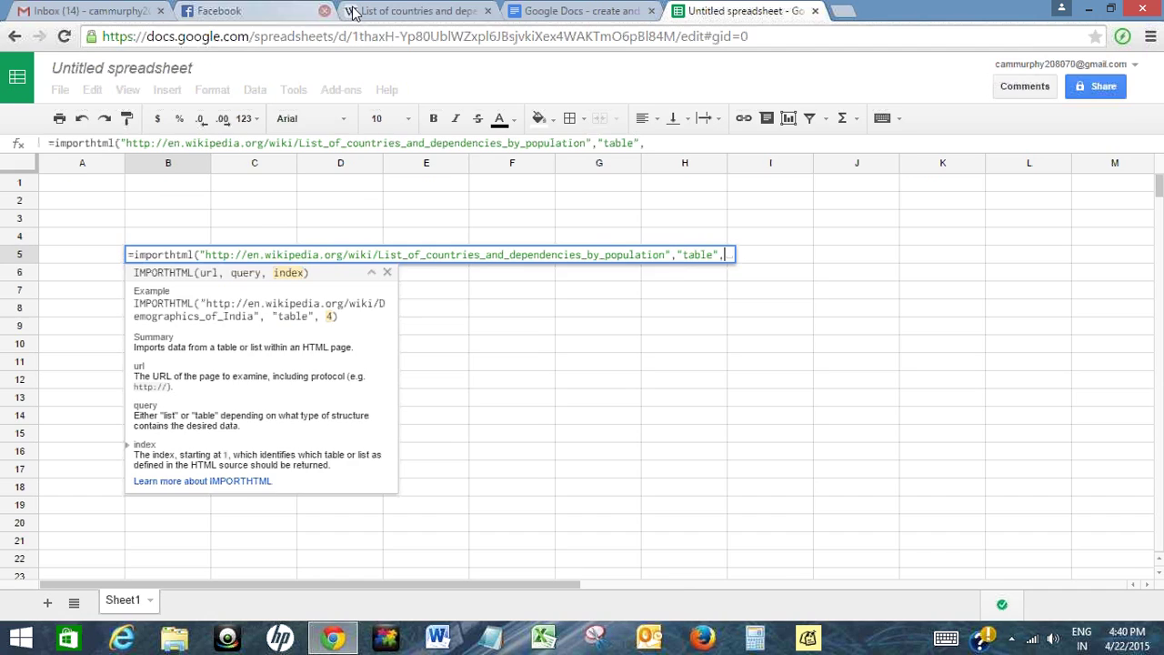
{"action": "left_click", "coordinate": [413, 11]}
{"action": "left_click_drag", "start_coordinate": [1155, 138], "coordinate": [1157, 536]}
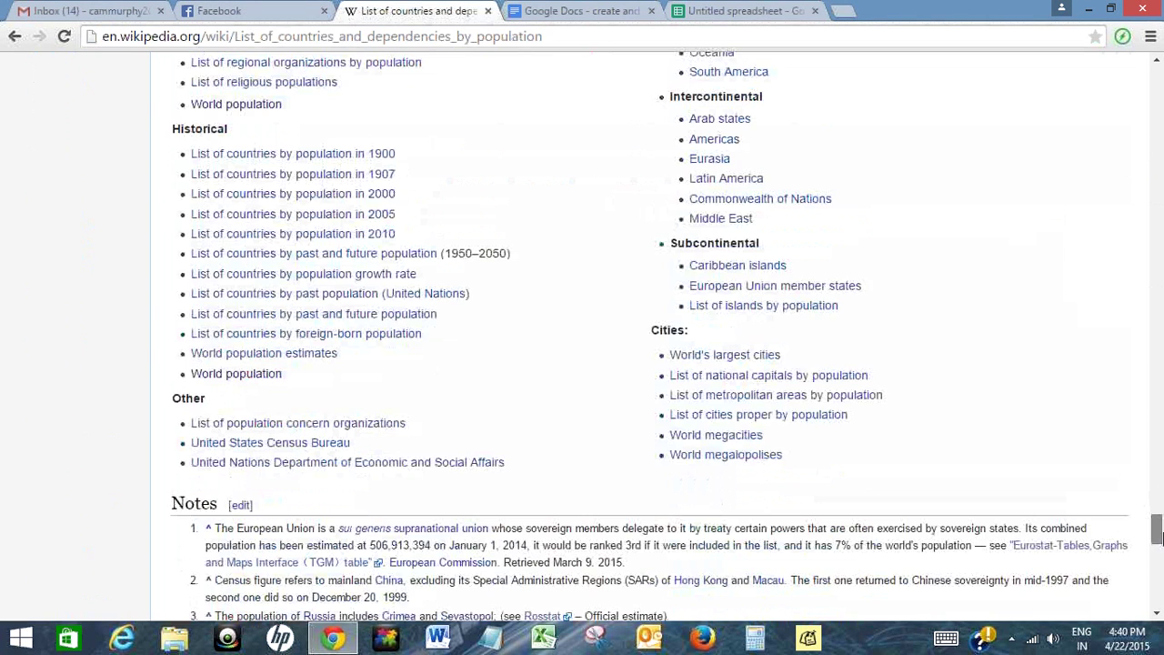
{"action": "left_click", "coordinate": [746, 11]}
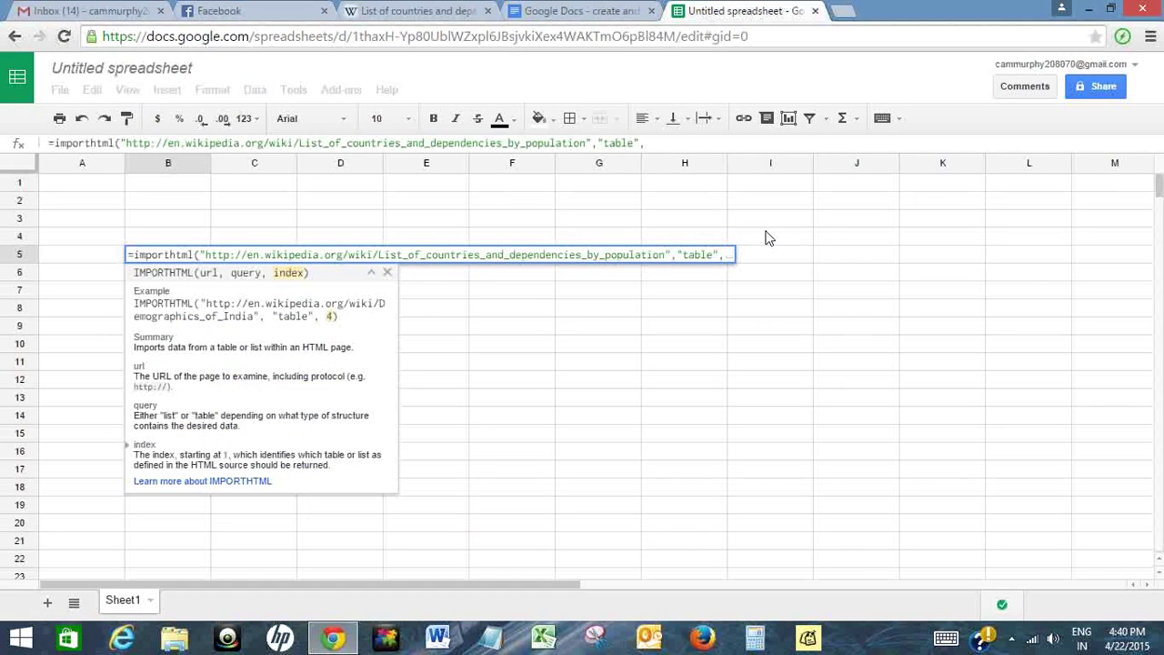
{"action": "type", "text": "1)"}
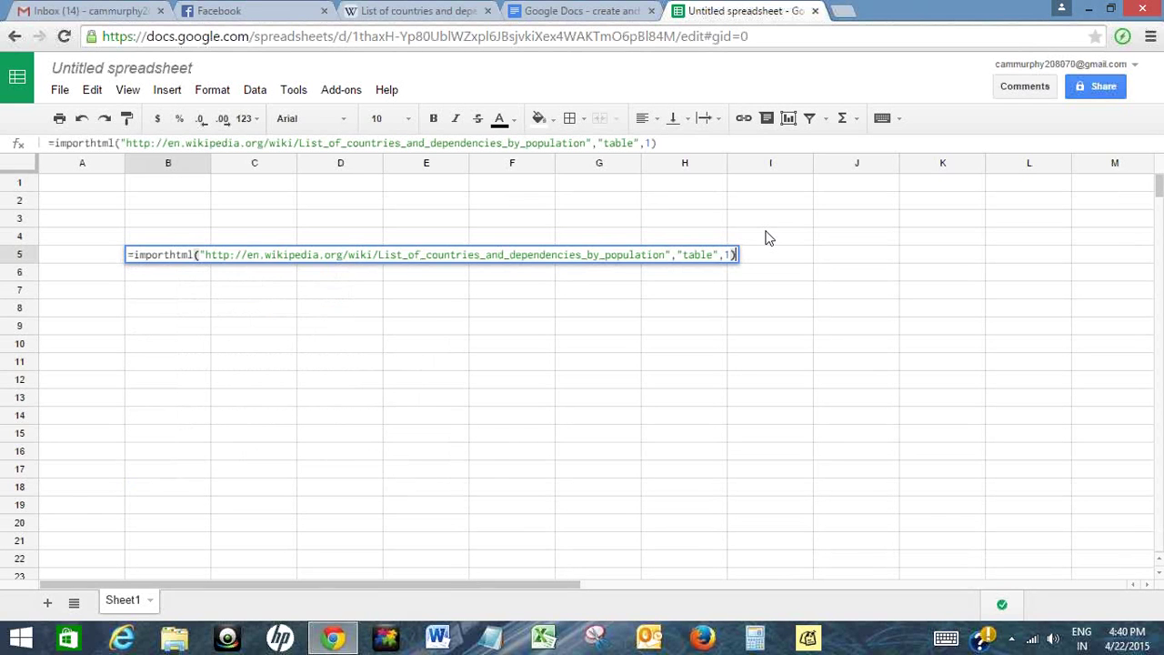
{"action": "key", "text": "Return"}
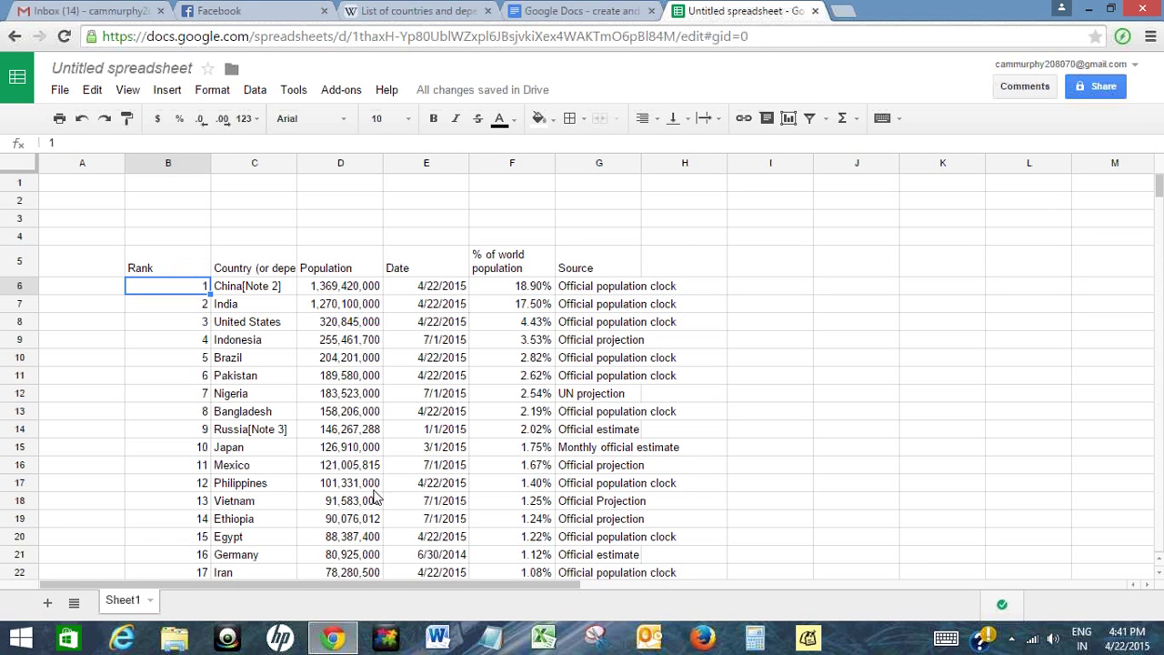
Step: Compare the imported rows in the spreadsheet with the population table on the Wikipedia page
{"action": "left_click", "coordinate": [418, 11]}
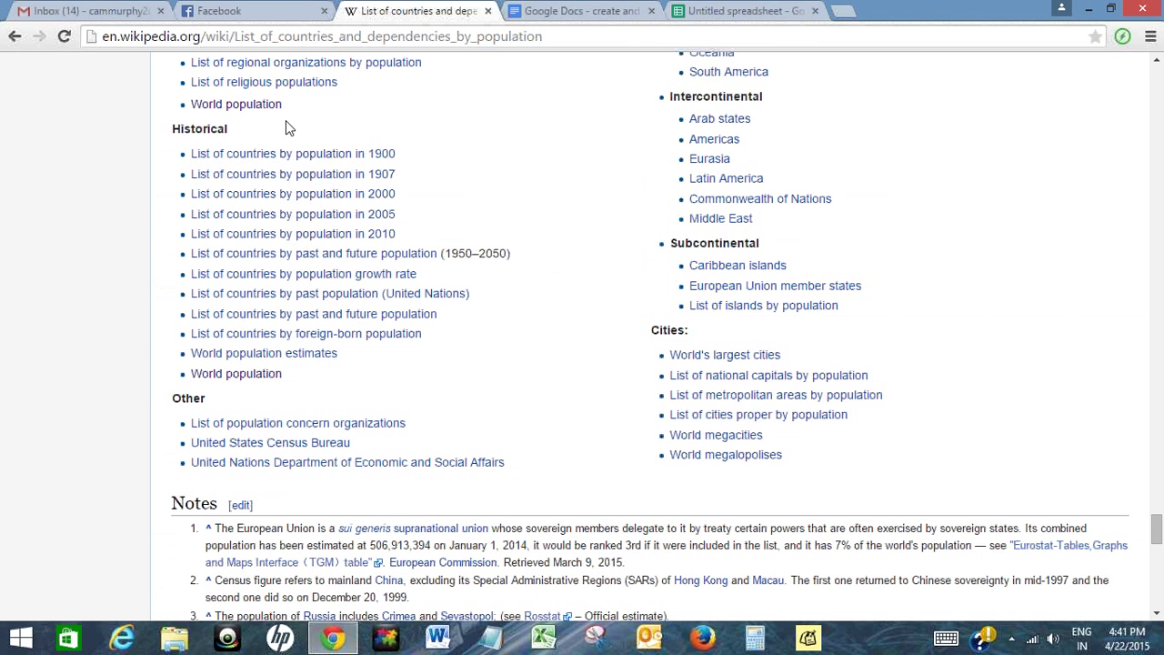
{"action": "left_click_drag", "start_coordinate": [1157, 526], "coordinate": [1156, 300]}
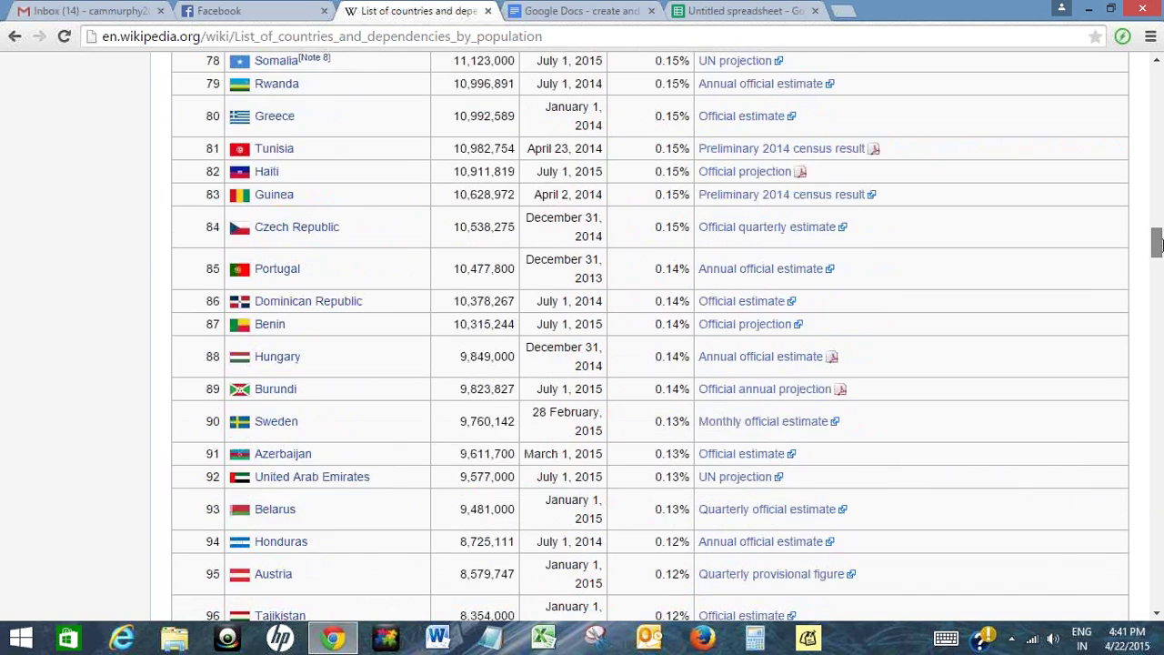
{"action": "left_click", "coordinate": [744, 10]}
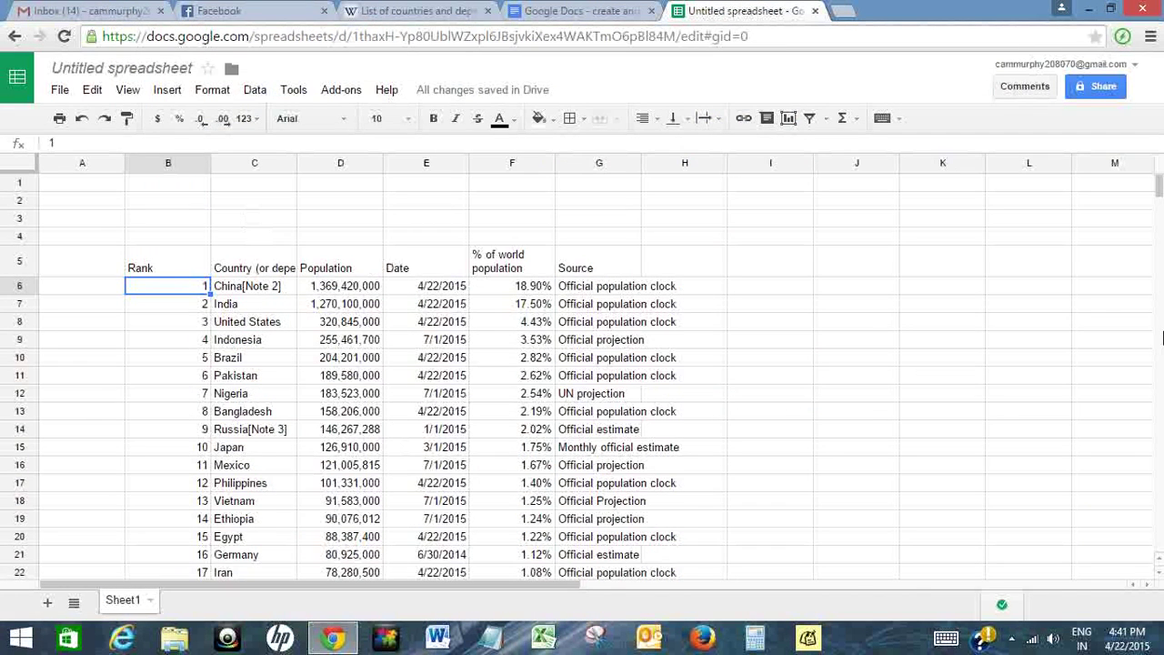
{"action": "scroll", "coordinate": [1143, 201], "scroll_direction": "down", "scroll_amount": 10}
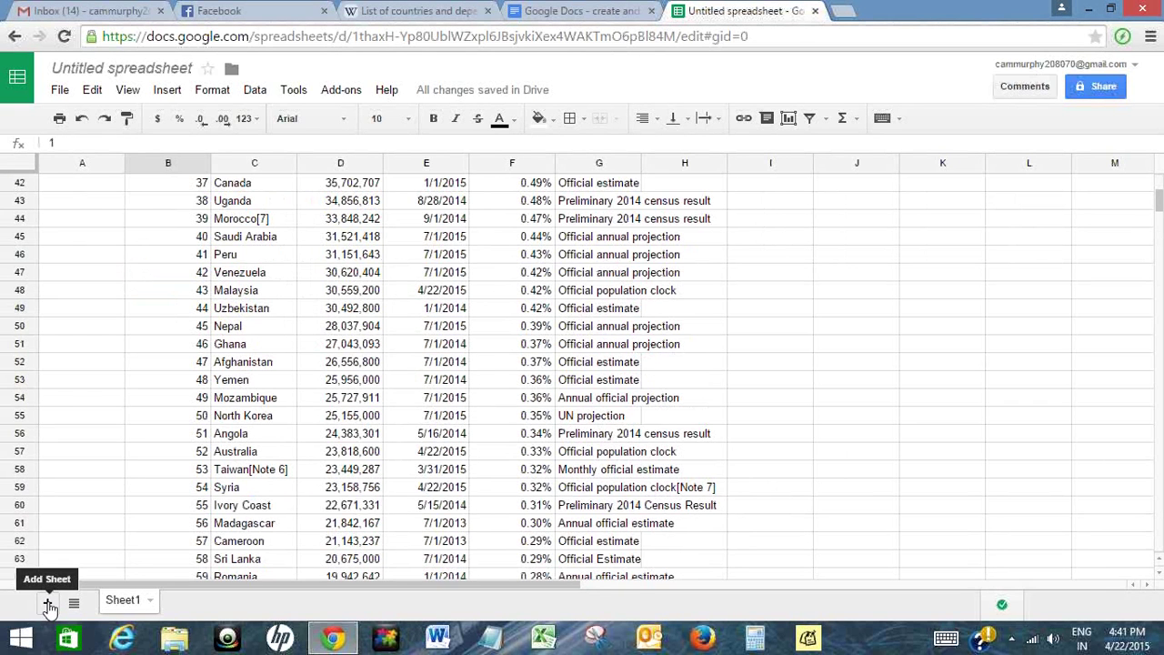
Step: Add a second sheet to the spreadsheet, and select the China cell C6 in Sheet1
{"action": "left_click", "coordinate": [49, 604]}
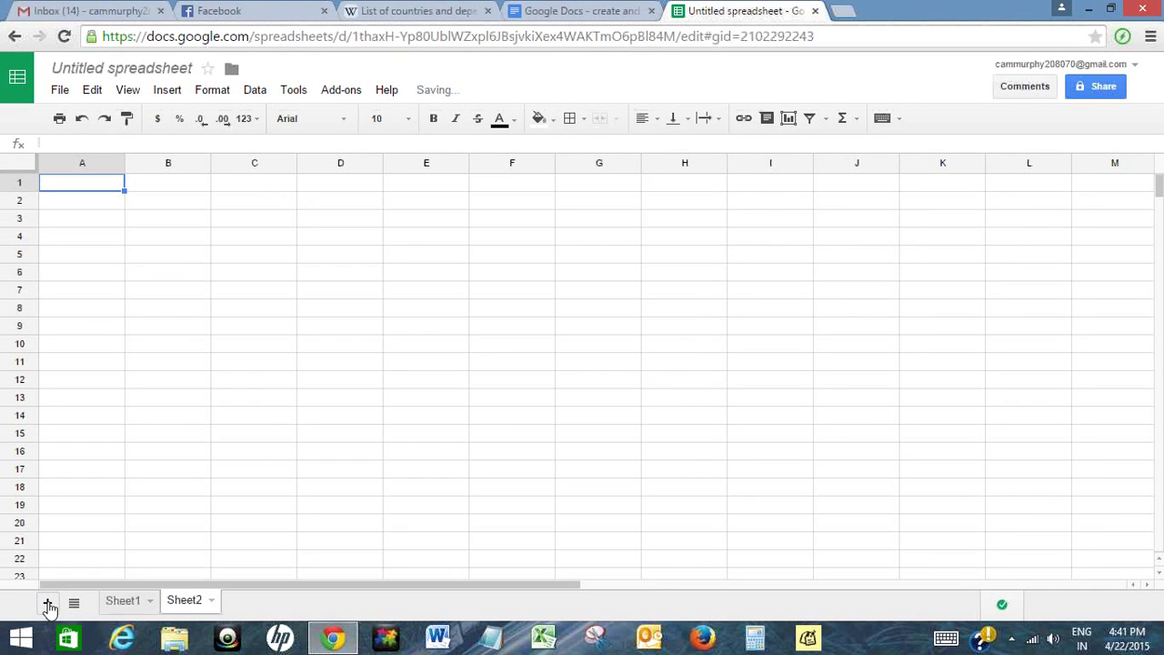
{"action": "left_click", "coordinate": [125, 603]}
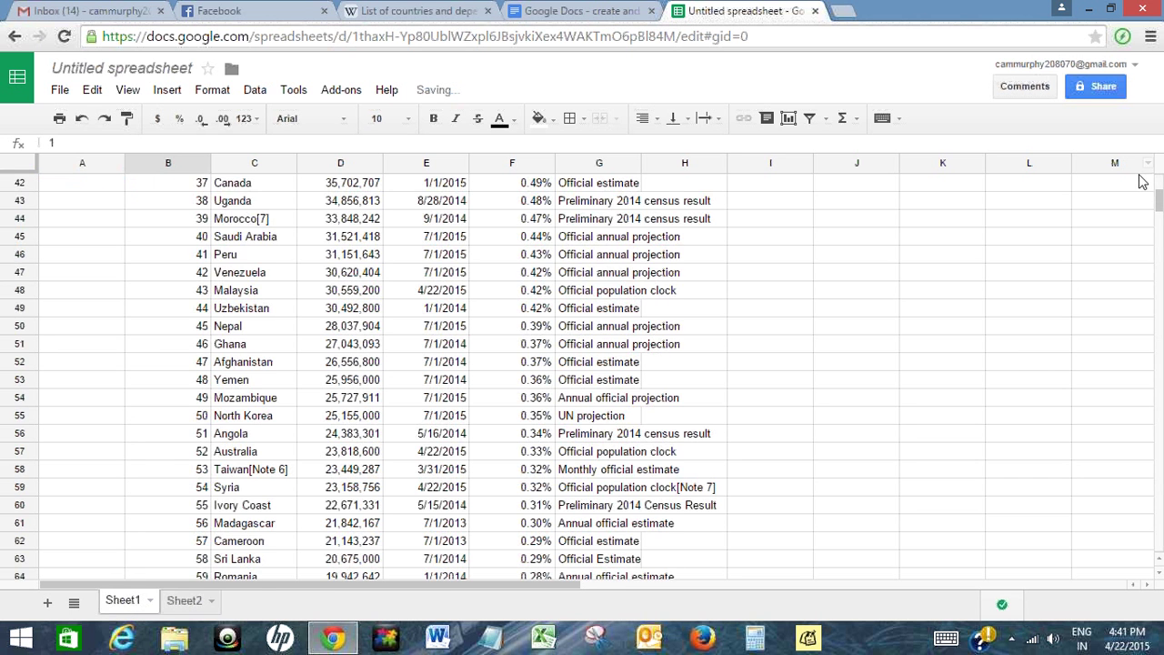
{"action": "left_click_drag", "start_coordinate": [1159, 203], "coordinate": [1159, 187]}
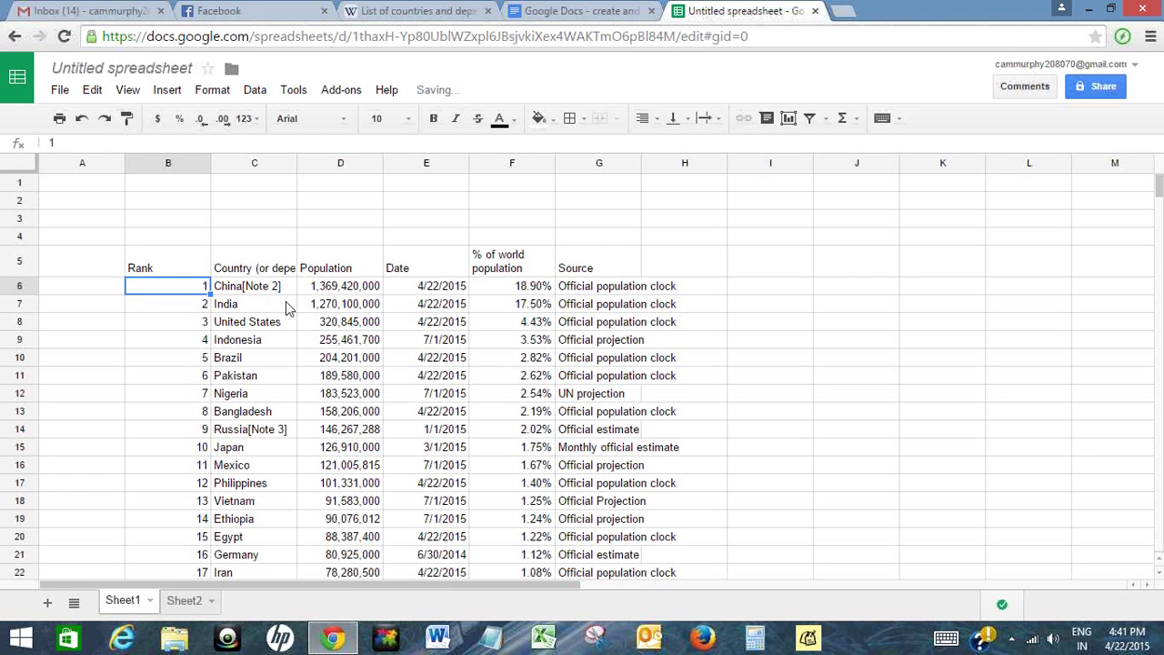
{"action": "left_click", "coordinate": [223, 284]}
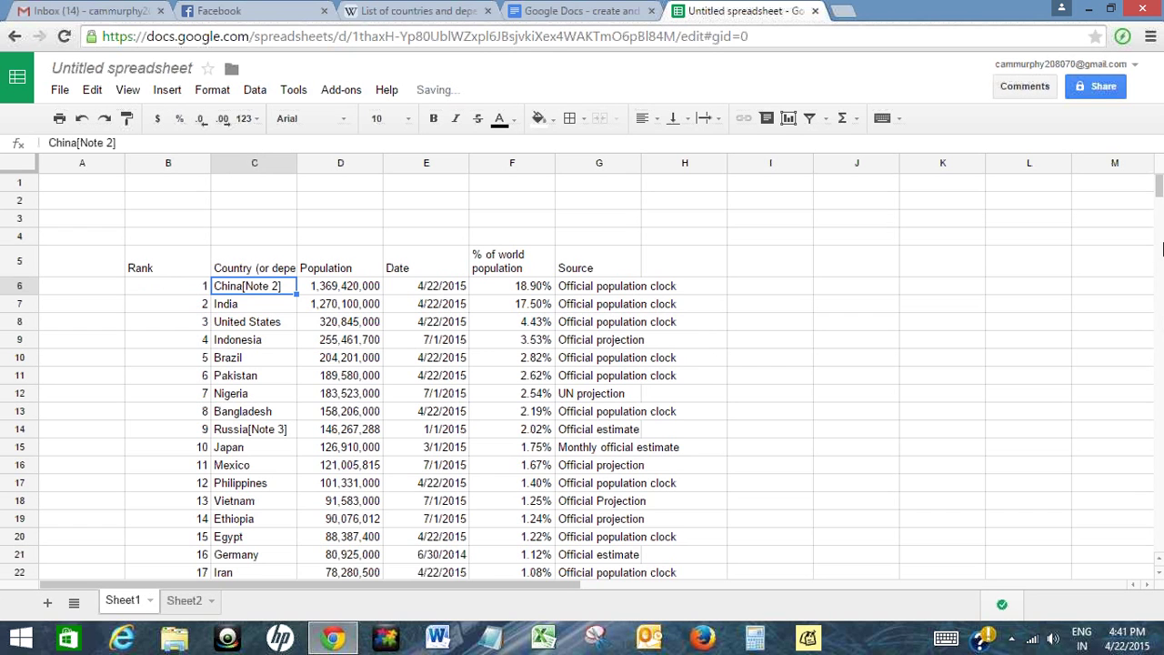
Step: Copy the country and population cells C6:D155, from China through Kosovo, in Sheet1
{"action": "left_click_drag", "start_coordinate": [1159, 187], "coordinate": [1160, 277]}
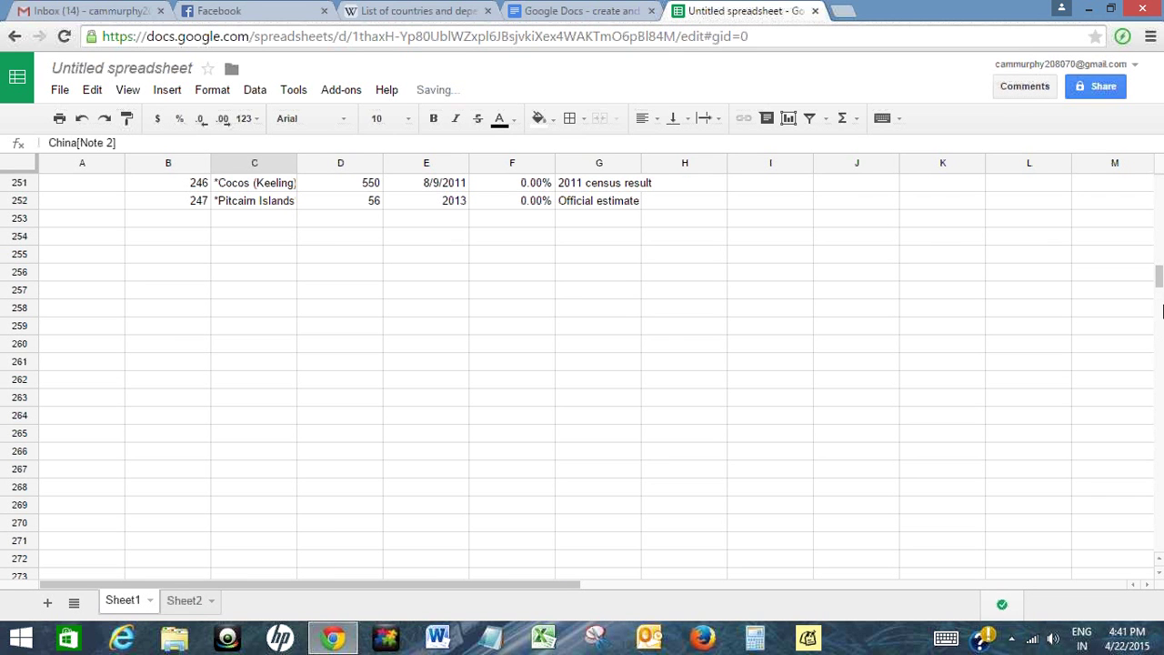
{"action": "mouse_move", "coordinate": [1159, 282]}
{"action": "left_mouse_down"}
{"action": "mouse_move", "coordinate": [1159, 228]}
{"action": "mouse_move", "coordinate": [1159, 287]}
{"action": "mouse_move", "coordinate": [1160, 278]}
{"action": "left_mouse_up"}
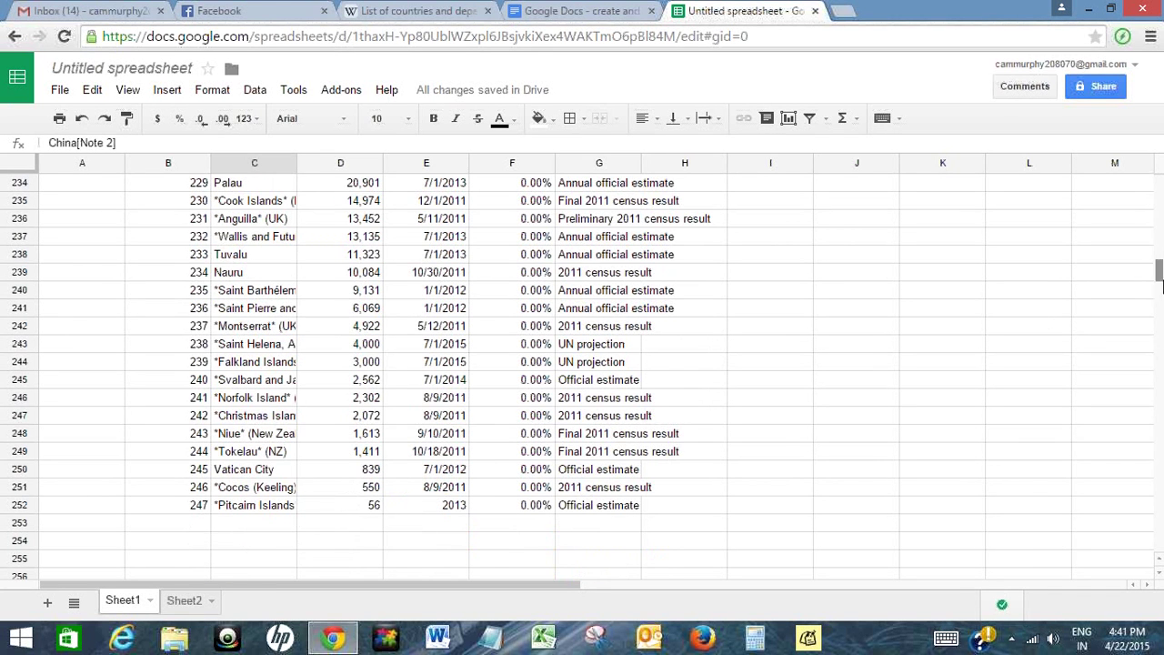
{"action": "left_click_drag", "start_coordinate": [1160, 272], "coordinate": [1160, 191]}
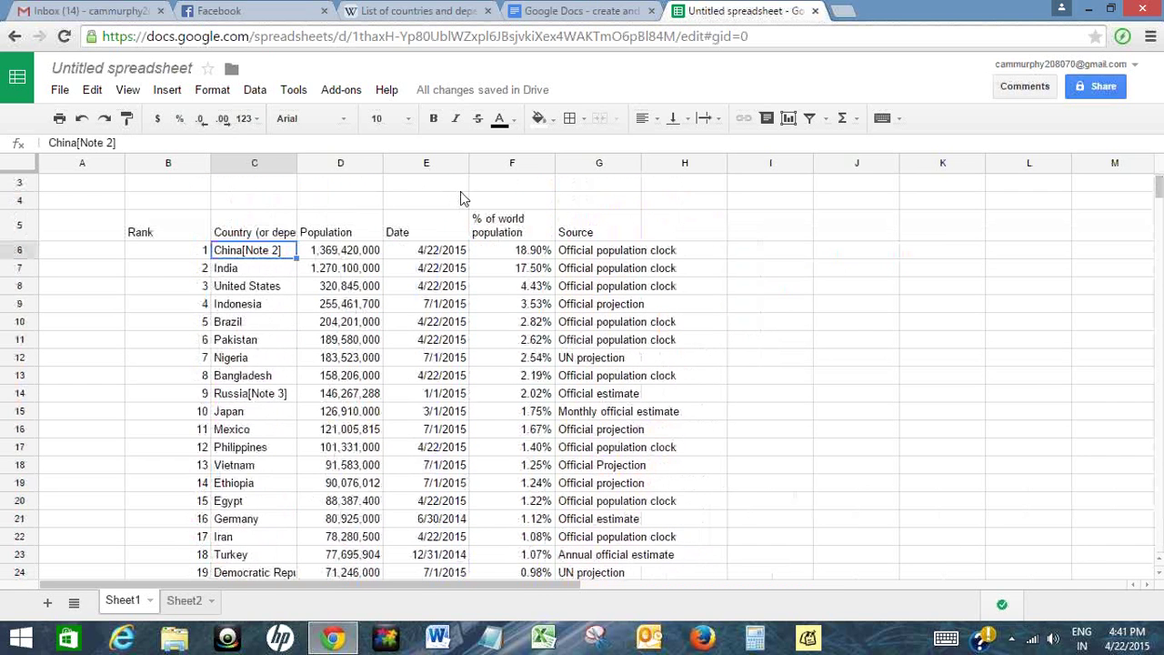
{"action": "key", "text": "shift+Right"}
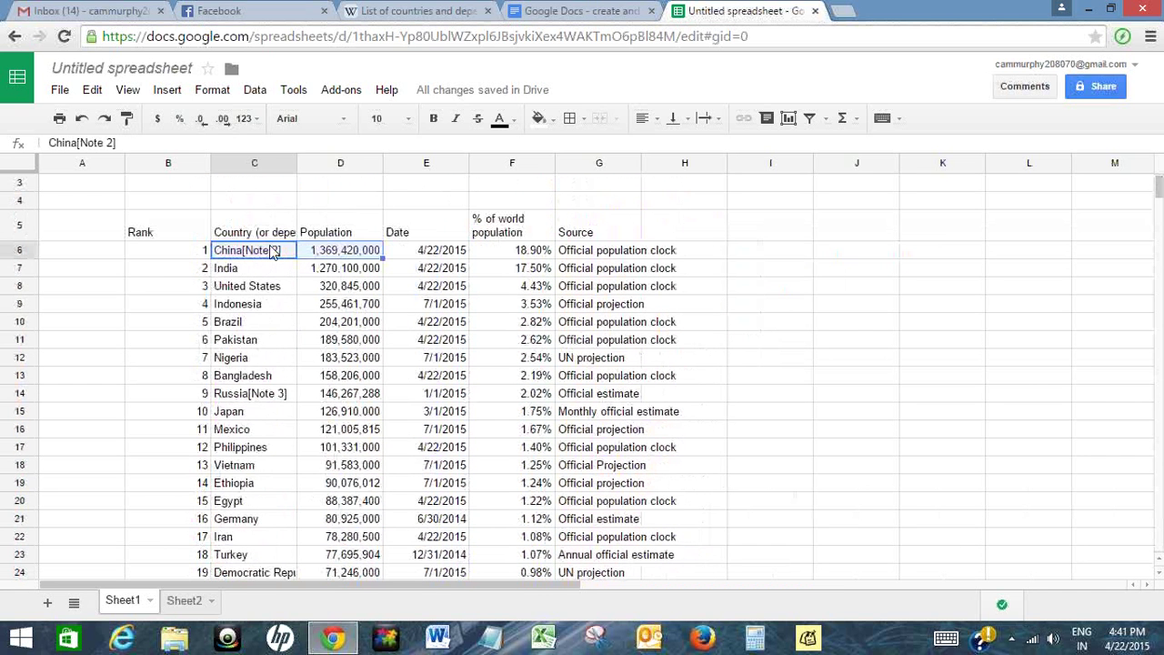
{"action": "key", "text": "shift+Down"}
{"action": "key", "text": "shift+Down"}
{"action": "key", "text": "shift+Down"}
{"action": "key", "text": "shift+Down"}
{"action": "key", "text": "shift+Down"}
{"action": "key", "text": "shift+Down"}
{"action": "key", "text": "shift+Down"}
{"action": "key", "text": "shift+Down"}
{"action": "key", "text": "shift+Down"}
{"action": "key", "text": "shift+Down"}
{"action": "key", "text": "shift+Down"}
{"action": "key", "text": "shift+Down"}
{"action": "key", "text": "shift+Down"}
{"action": "key", "text": "shift+Down"}
{"action": "key", "text": "shift+Down"}
{"action": "key", "text": "shift+Down"}
{"action": "key", "text": "shift+Down"}
{"action": "key", "text": "shift+Down"}
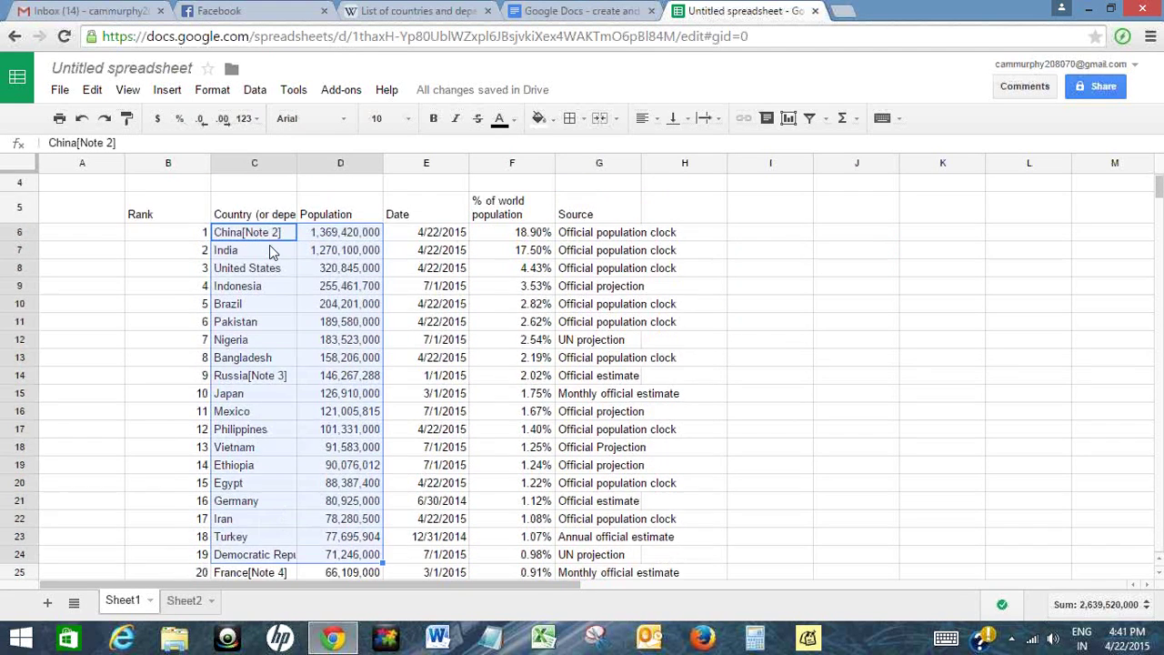
{"action": "key", "text": "shift+Down"}
{"action": "key", "text": "shift+Down"}
{"action": "key", "text": "shift+Down"}
{"action": "key", "text": "shift+Down"}
{"action": "key", "text": "shift+Down"}
{"action": "key", "text": "shift+Down"}
{"action": "key", "text": "shift+Down"}
{"action": "key", "text": "shift+Down"}
{"action": "key", "text": "shift+Down"}
{"action": "key", "text": "shift+Down"}
{"action": "key", "text": "shift+Down"}
{"action": "key", "text": "shift+Down"}
{"action": "key", "text": "shift+Down"}
{"action": "key", "text": "shift+Down"}
{"action": "key", "text": "shift+Down"}
{"action": "key", "text": "shift+Down"}
{"action": "key", "text": "shift+Down"}
{"action": "key", "text": "shift+Down"}
{"action": "key", "text": "shift+Down"}
{"action": "key", "text": "shift+Down"}
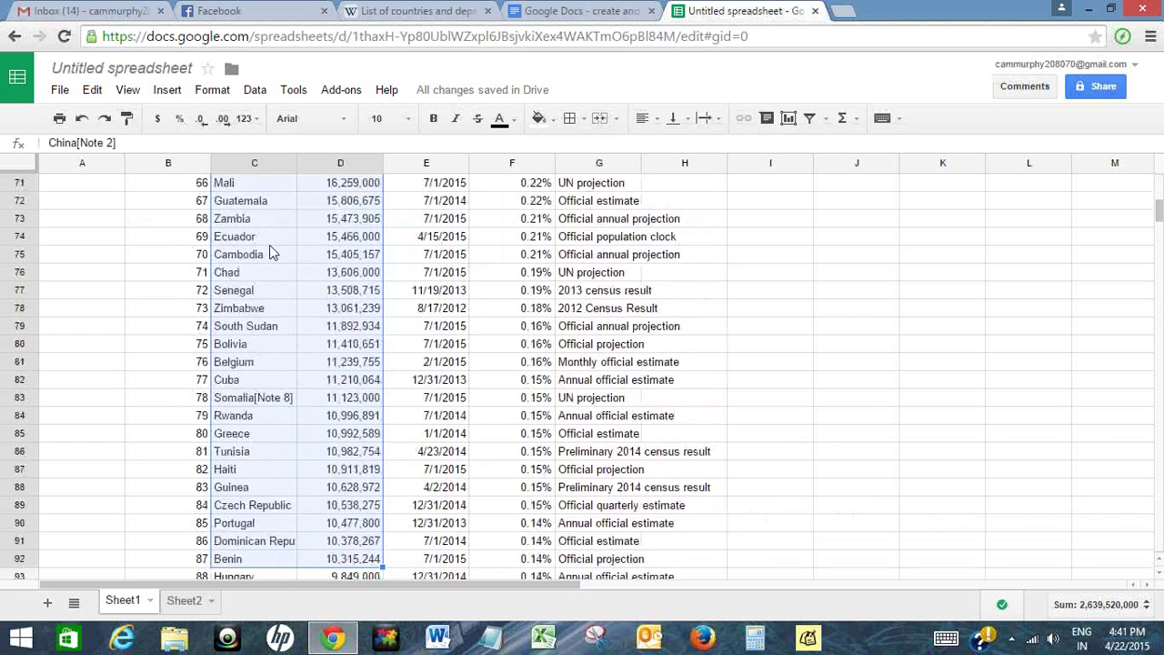
{"action": "key", "text": "shift+Down"}
{"action": "key", "text": "shift+Down"}
{"action": "key", "text": "shift+Down"}
{"action": "key", "text": "shift+Down"}
{"action": "key", "text": "shift+Down"}
{"action": "key", "text": "shift+Down"}
{"action": "key", "text": "shift+Down"}
{"action": "key", "text": "shift+Down"}
{"action": "key", "text": "shift+Down"}
{"action": "key", "text": "shift+Down"}
{"action": "key", "text": "shift+Down"}
{"action": "key", "text": "shift+Down"}
{"action": "key", "text": "shift+Down"}
{"action": "key", "text": "shift+Down"}
{"action": "key", "text": "shift+Down"}
{"action": "key", "text": "shift+Down"}
{"action": "key", "text": "shift+Down"}
{"action": "key", "text": "shift+Down"}
{"action": "key", "text": "shift+Down"}
{"action": "key", "text": "shift+Down"}
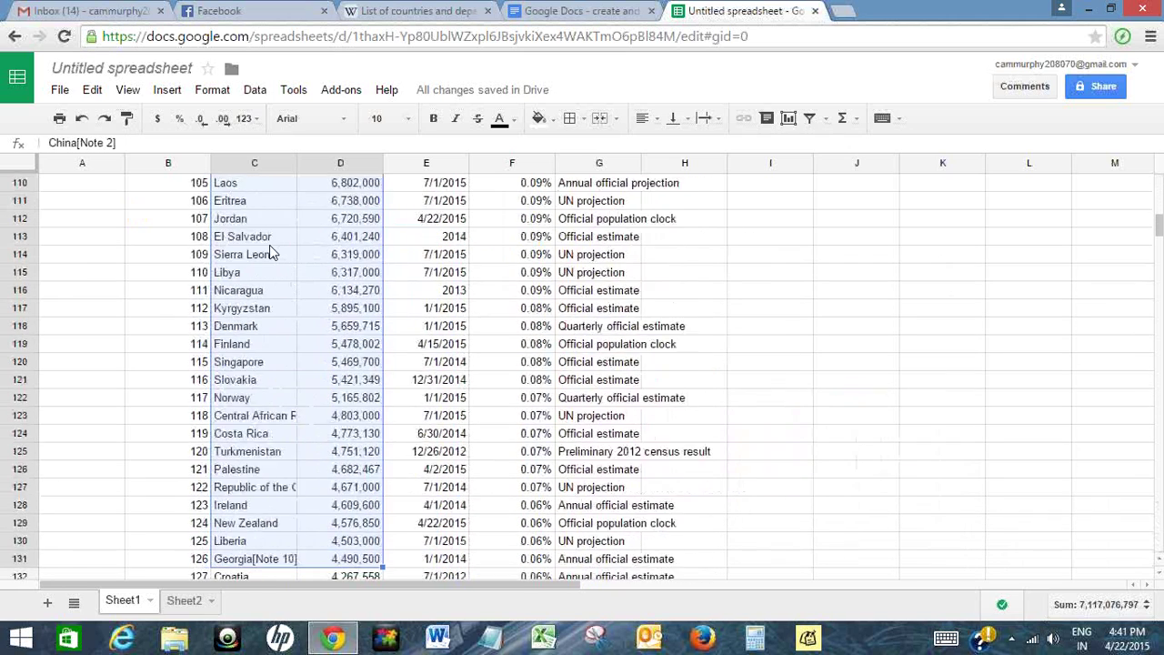
{"action": "key", "text": "shift+Down"}
{"action": "key", "text": "shift+Down"}
{"action": "key", "text": "shift+Down"}
{"action": "key", "text": "shift+Down"}
{"action": "key", "text": "shift+Down"}
{"action": "key", "text": "shift+Down"}
{"action": "key", "text": "shift+Down"}
{"action": "key", "text": "shift+Down"}
{"action": "key", "text": "shift+Down"}
{"action": "key", "text": "shift+Down"}
{"action": "key", "text": "shift+Down"}
{"action": "key", "text": "shift+Down"}
{"action": "key", "text": "shift+Down"}
{"action": "key", "text": "shift+Down"}
{"action": "key", "text": "shift+Down"}
{"action": "key", "text": "shift+Down"}
{"action": "key", "text": "shift+Down"}
{"action": "key", "text": "shift+Down"}
{"action": "key", "text": "shift+Down"}
{"action": "key", "text": "shift+Down"}
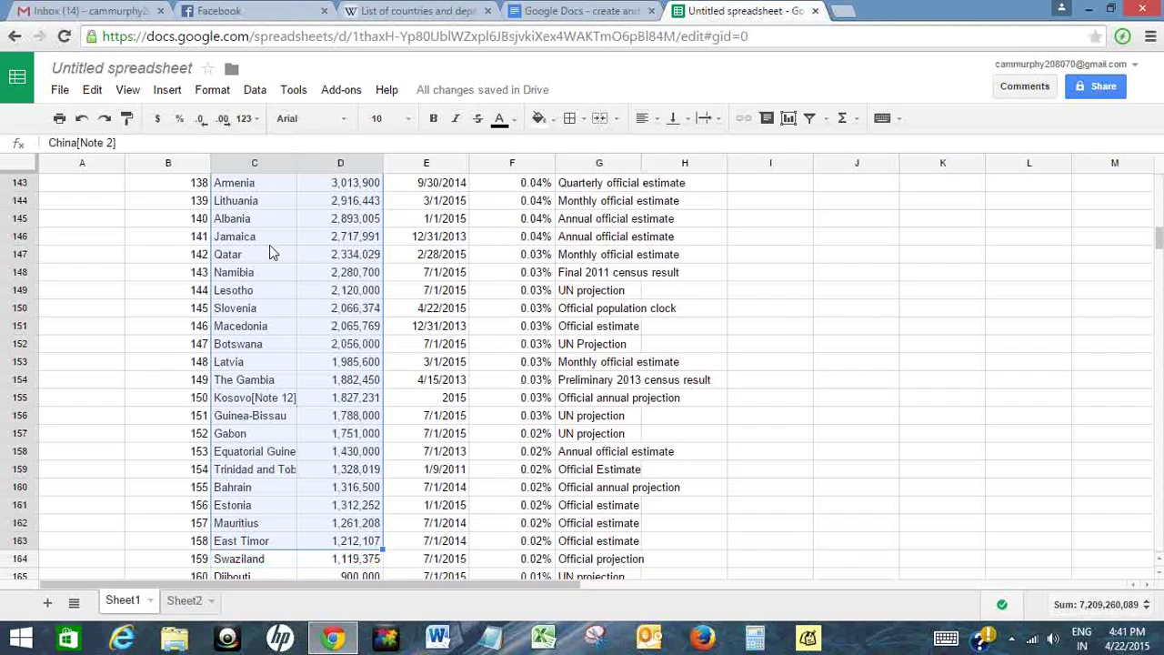
{"action": "key", "text": "shift+Up"}
{"action": "key", "text": "shift+Up"}
{"action": "key", "text": "shift+Up"}
{"action": "key", "text": "shift+Up"}
{"action": "key", "text": "shift+Up"}
{"action": "key", "text": "shift+Up"}
{"action": "key", "text": "shift+Up"}
{"action": "key", "text": "shift+Up"}
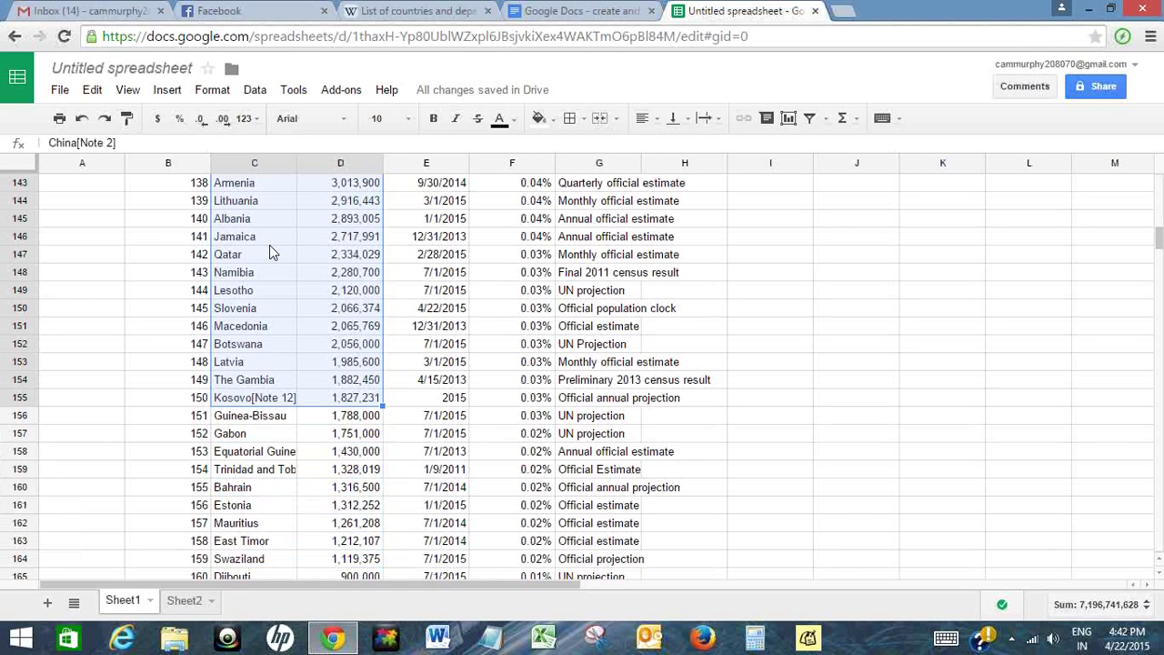
{"action": "right_click", "coordinate": [269, 244]}
{"action": "left_click", "coordinate": [300, 287]}
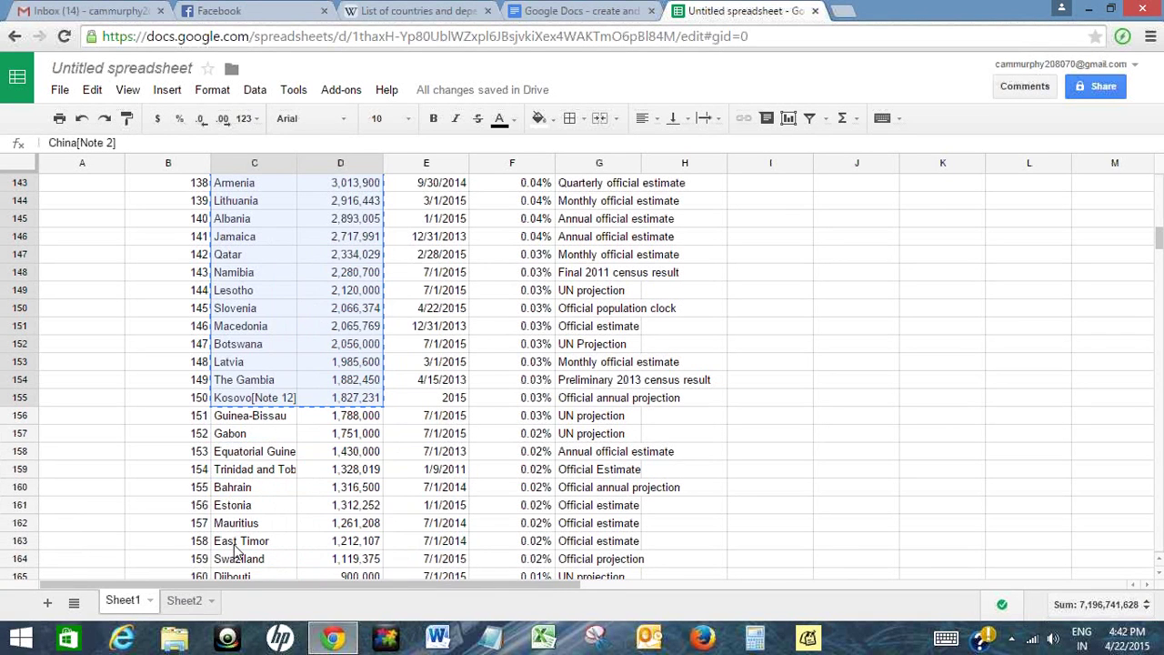
Step: Paste the copied countries and populations into Sheet2 starting at cell C5, and widen columns C and D
{"action": "left_click", "coordinate": [189, 602]}
{"action": "left_click", "coordinate": [215, 260]}
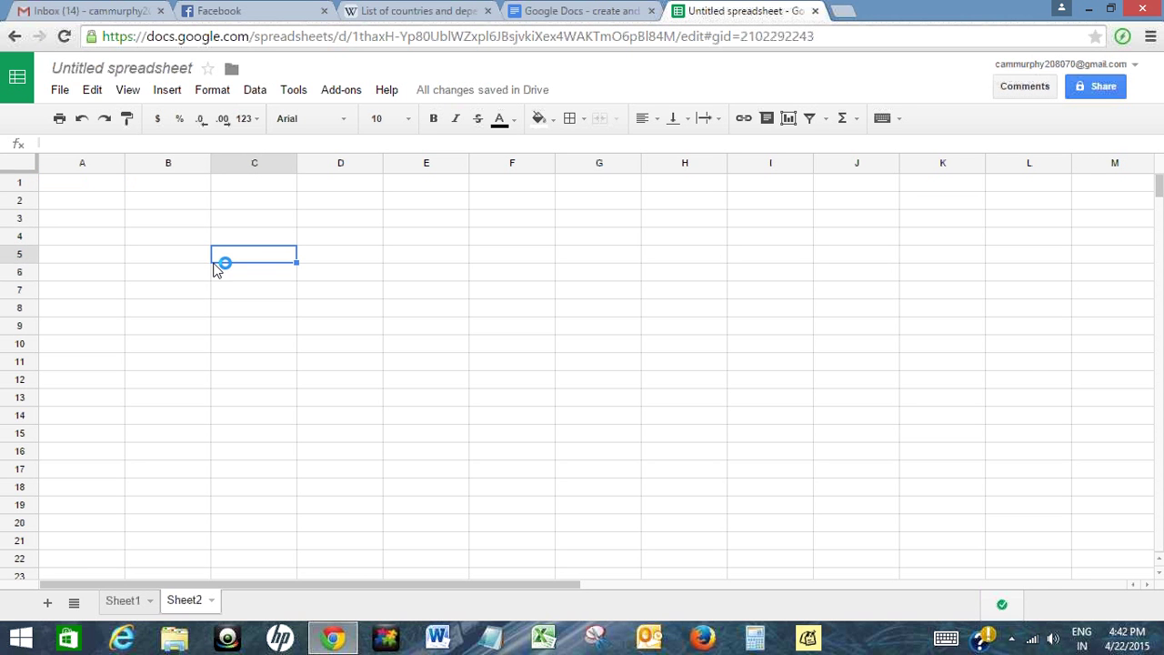
{"action": "key", "text": "ctrl+v"}
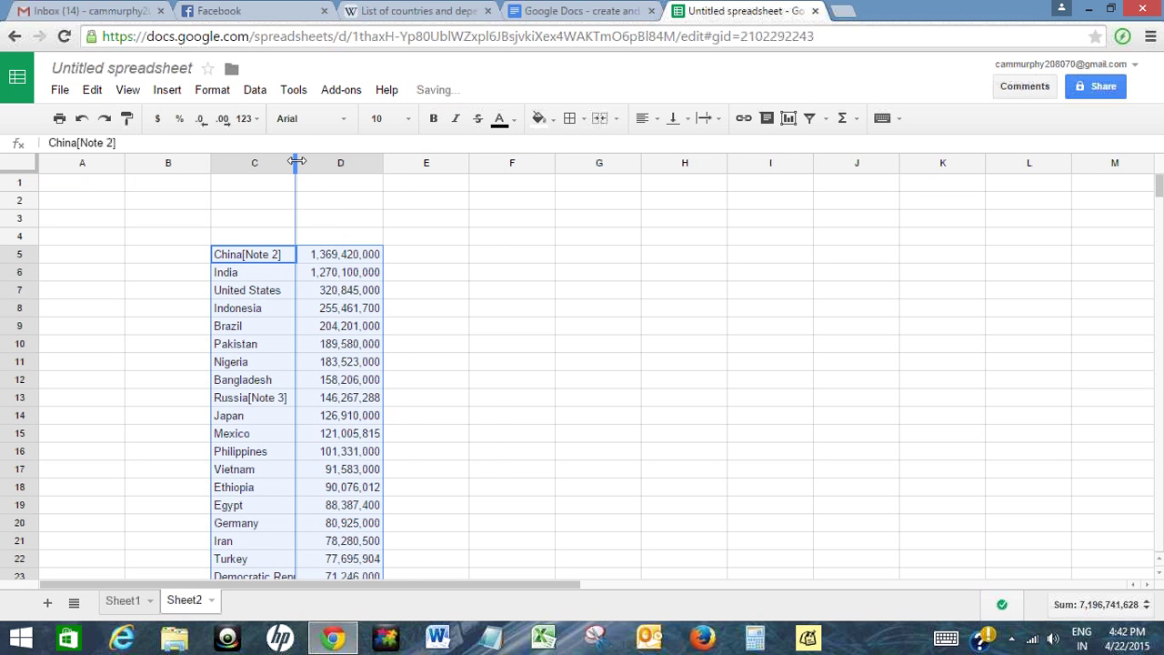
{"action": "left_click_drag", "start_coordinate": [295, 161], "coordinate": [319, 164]}
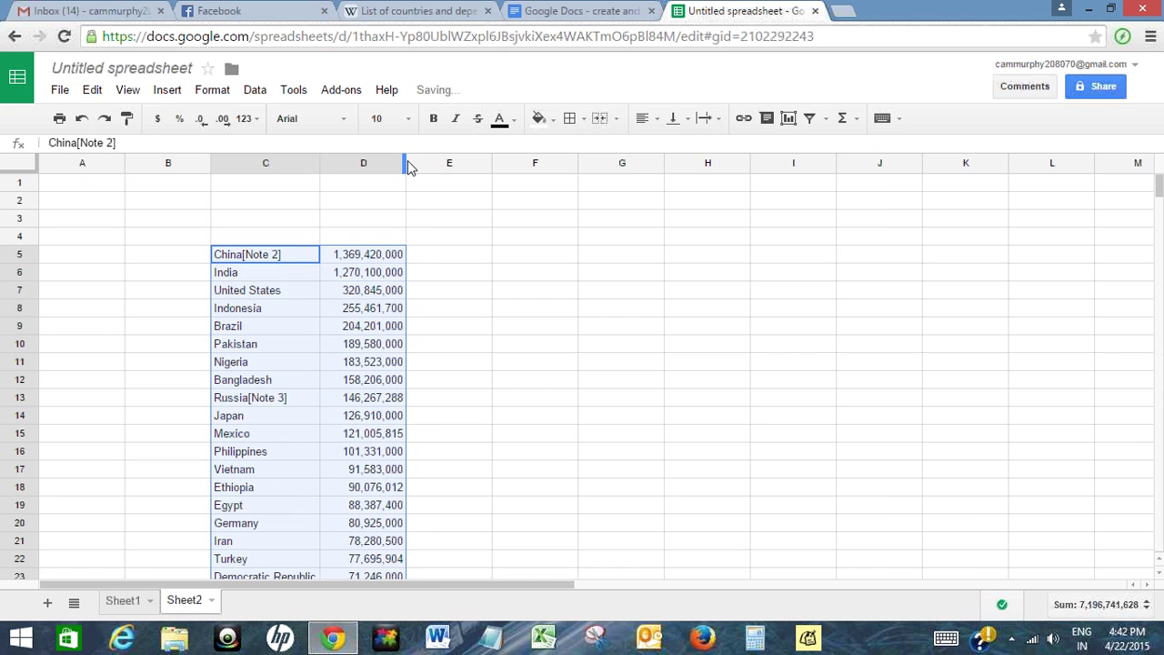
{"action": "left_click_drag", "start_coordinate": [405, 161], "coordinate": [456, 162]}
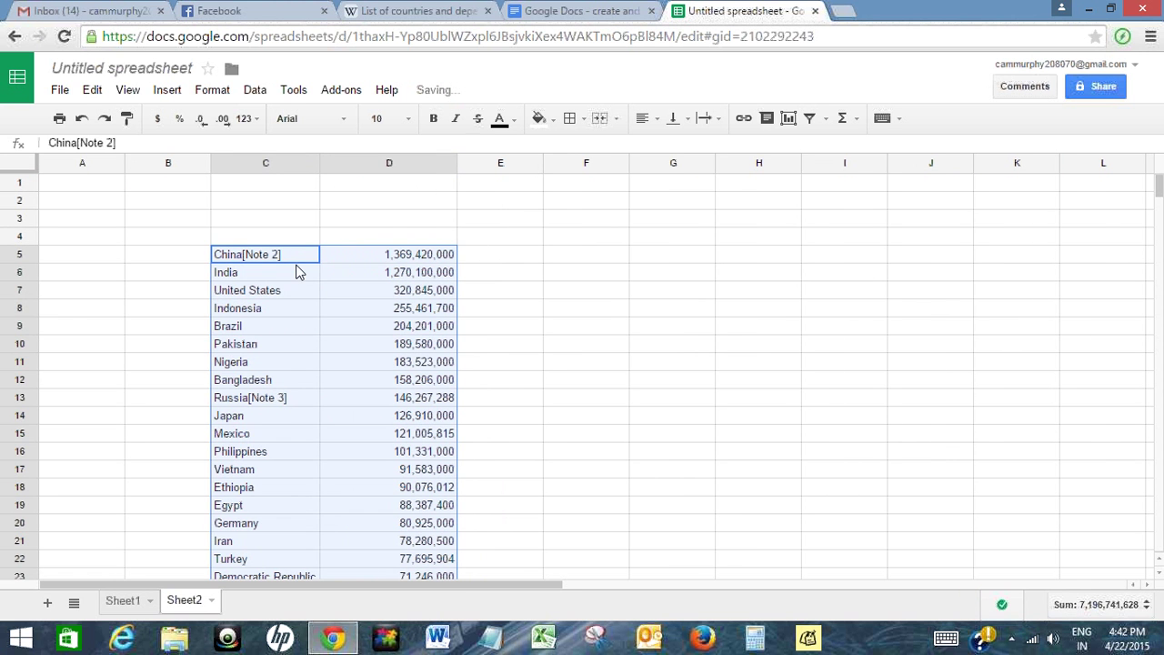
Step: Remove the bracketed note references from the China cell C5 and the Russia cell C13 in Sheet2
{"action": "left_click", "coordinate": [297, 272]}
{"action": "double_click", "coordinate": [296, 253]}
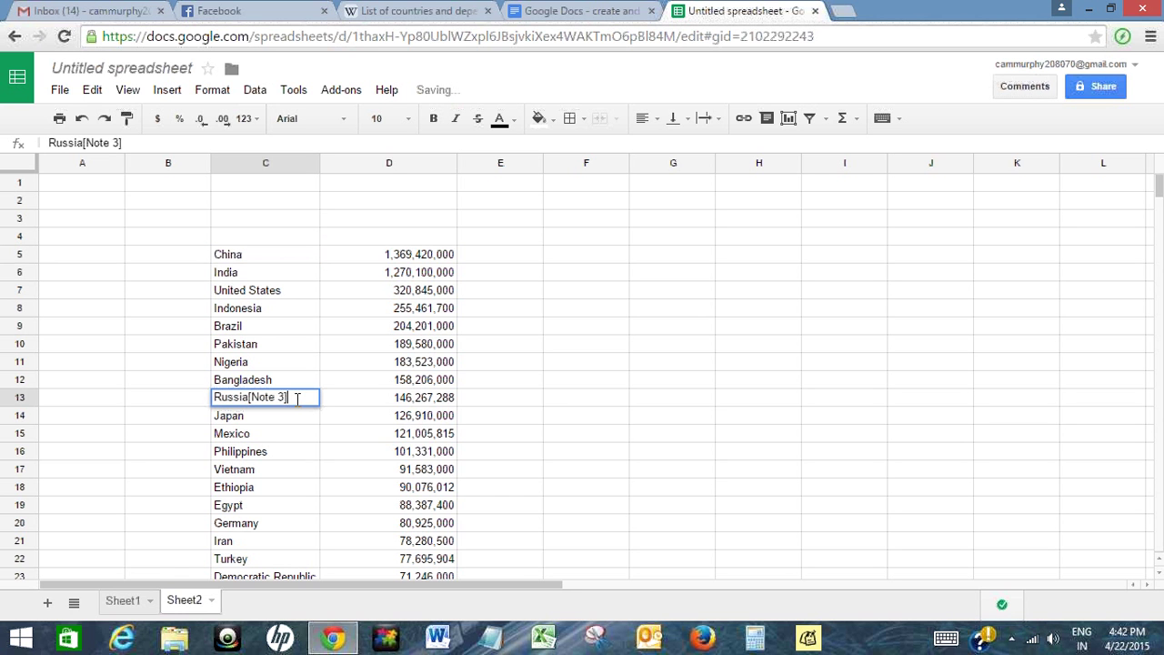
{"action": "key", "text": "BackSpace"}
{"action": "key", "text": "BackSpace"}
{"action": "key", "text": "BackSpace"}
{"action": "key", "text": "BackSpace"}
{"action": "key", "text": "BackSpace"}
{"action": "key", "text": "BackSpace"}
{"action": "key", "text": "BackSpace"}
{"action": "key", "text": "BackSpace"}
{"action": "left_click", "coordinate": [285, 421]}
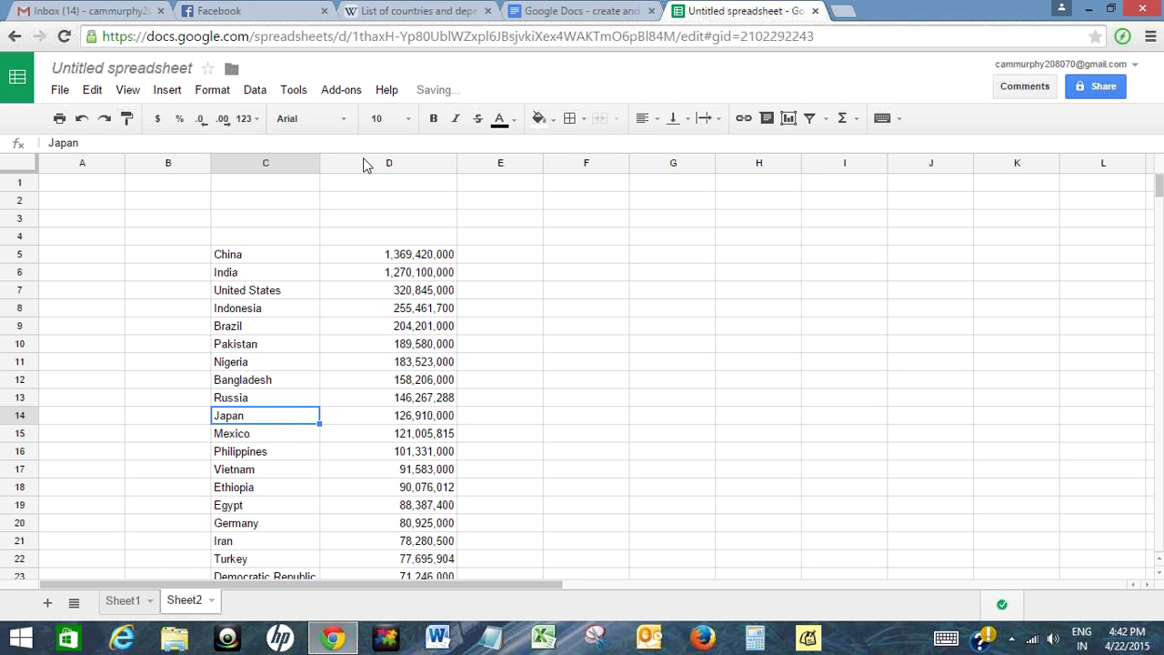
Step: Widen column C further so the full name Democratic Republic of the Congo in C23 fits
{"action": "left_click_drag", "start_coordinate": [319, 164], "coordinate": [349, 166]}
{"action": "left_click", "coordinate": [291, 449]}
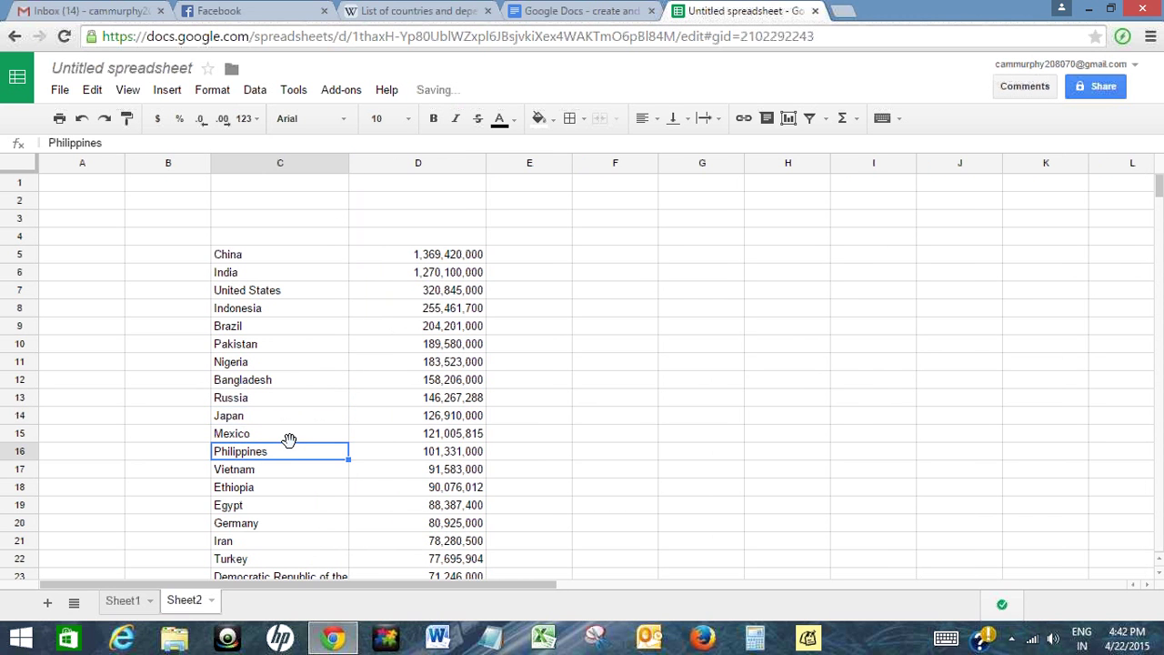
{"action": "left_click", "coordinate": [291, 436]}
{"action": "key", "text": "Down"}
{"action": "key", "text": "Down"}
{"action": "key", "text": "Down"}
{"action": "key", "text": "Down"}
{"action": "key", "text": "Down"}
{"action": "key", "text": "Down"}
{"action": "key", "text": "Down"}
{"action": "key", "text": "Down"}
{"action": "key", "text": "Down"}
{"action": "key", "text": "Down"}
{"action": "key", "text": "Down"}
{"action": "key", "text": "Down"}
{"action": "left_click", "coordinate": [307, 487]}
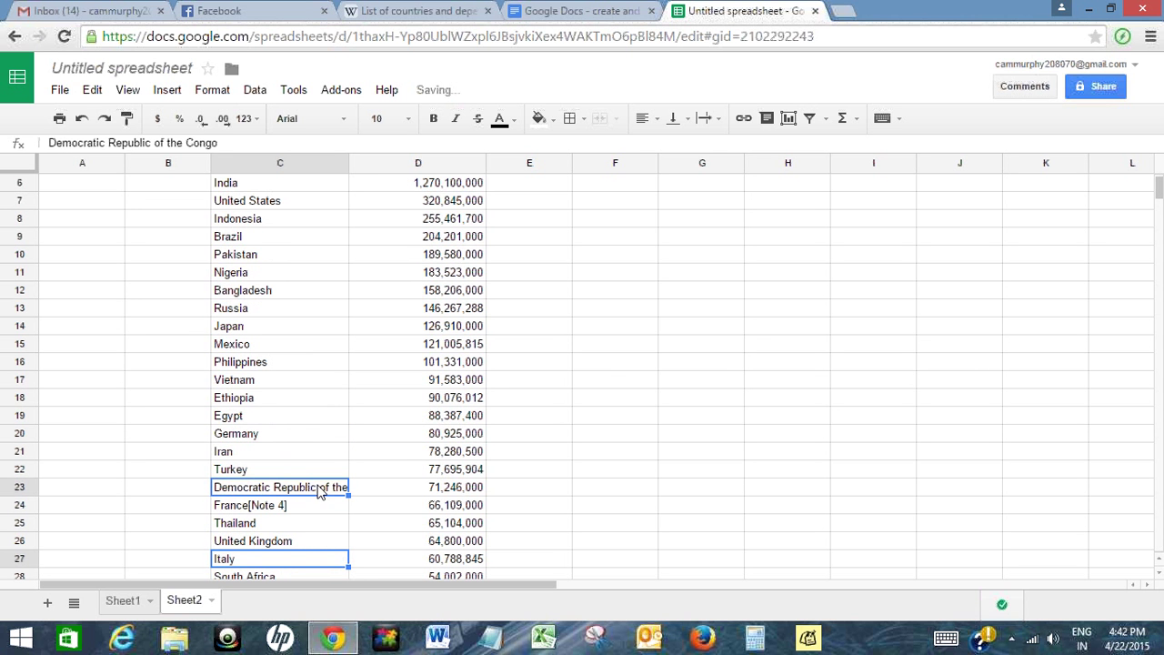
{"action": "left_click_drag", "start_coordinate": [346, 167], "coordinate": [404, 163]}
Step: Remove the "[Note 4]" reference from the France cell C24
{"action": "left_click", "coordinate": [323, 508]}
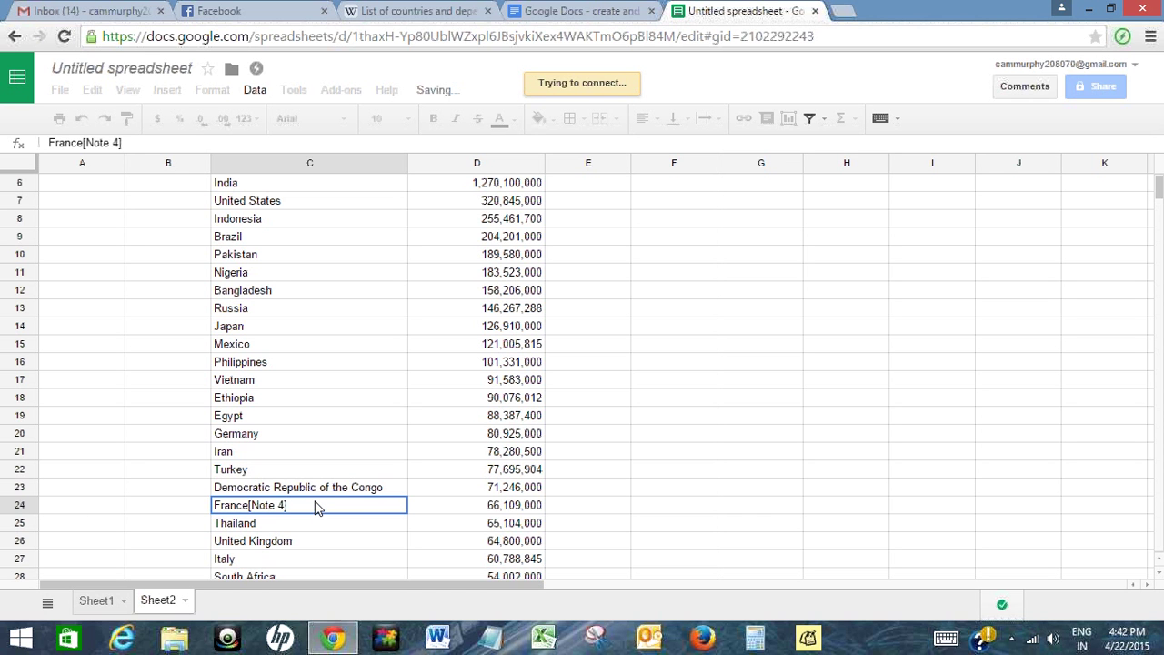
{"action": "left_click", "coordinate": [309, 489]}
{"action": "left_click", "coordinate": [302, 508]}
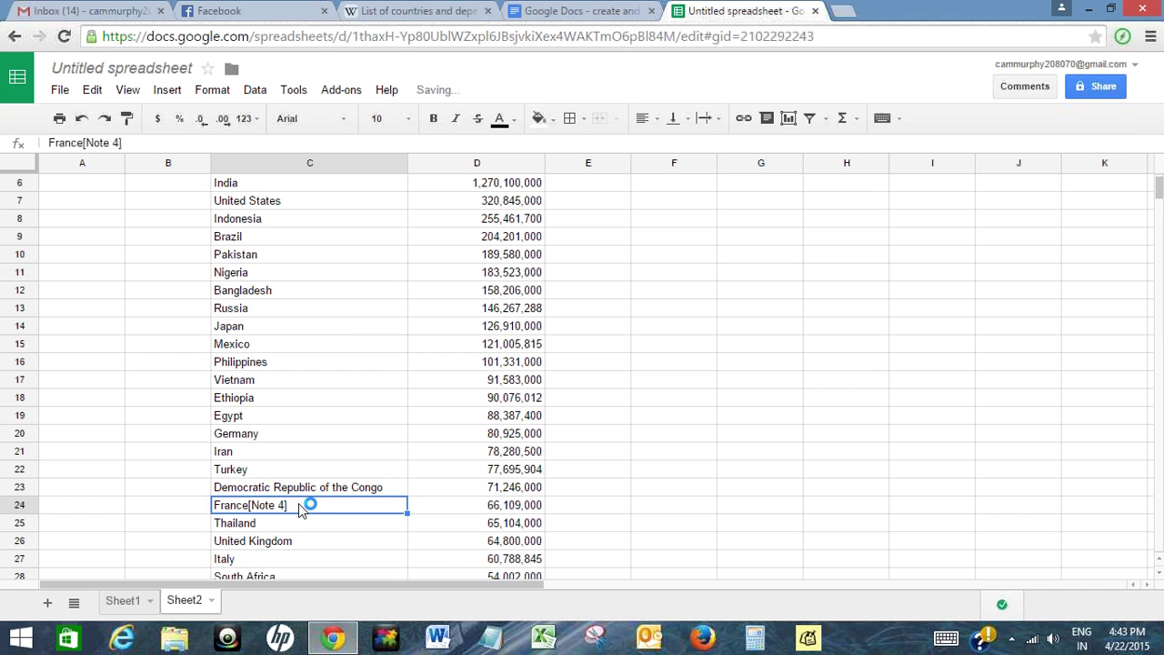
{"action": "left_click", "coordinate": [298, 515]}
{"action": "left_click", "coordinate": [304, 505]}
{"action": "triple_click", "coordinate": [306, 506]}
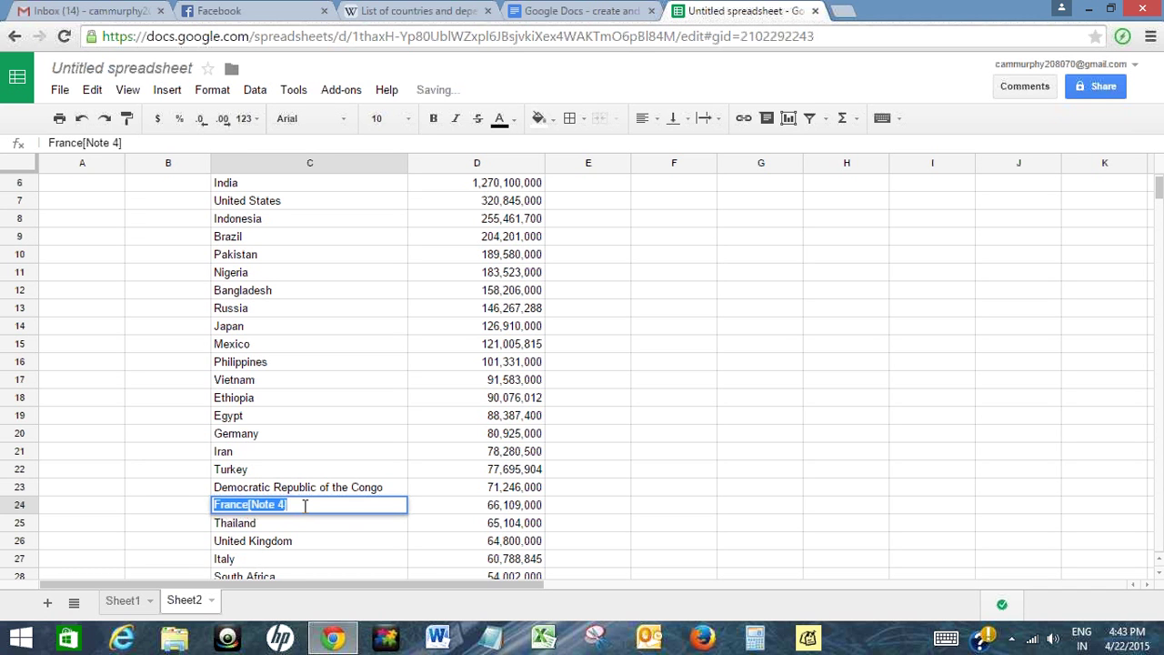
{"action": "left_click", "coordinate": [305, 506]}
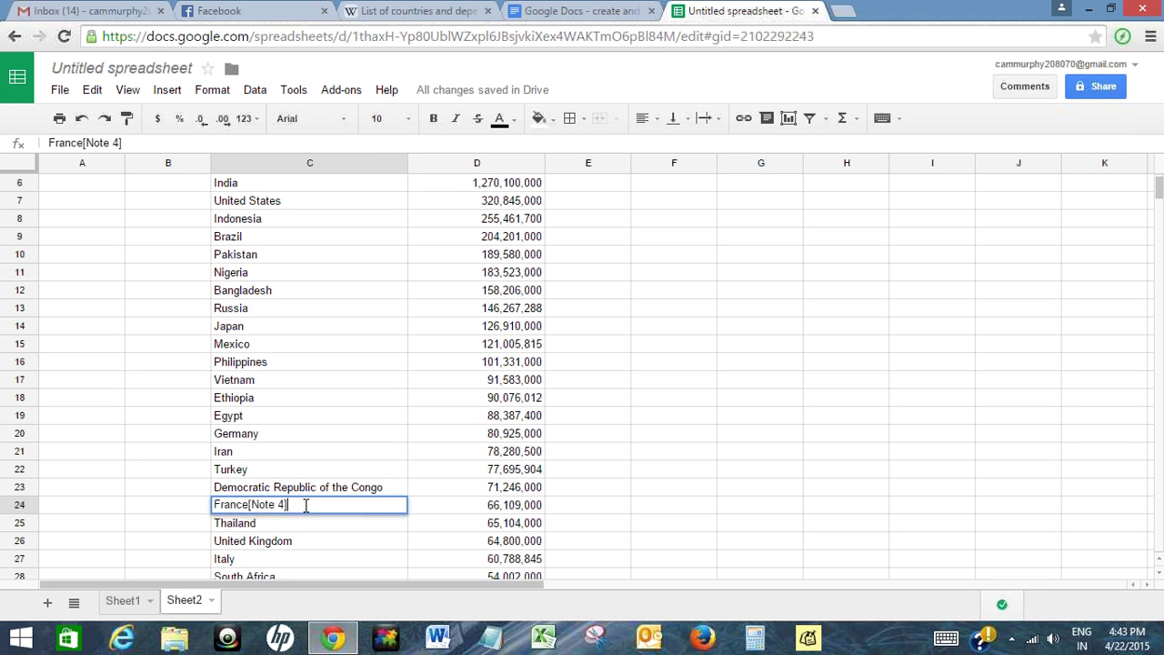
{"action": "key", "text": "BackSpace"}
{"action": "key", "text": "BackSpace"}
{"action": "key", "text": "BackSpace"}
{"action": "key", "text": "BackSpace"}
{"action": "key", "text": "BackSpace"}
{"action": "key", "text": "BackSpace"}
{"action": "key", "text": "BackSpace"}
{"action": "key", "text": "BackSpace"}
{"action": "left_click", "coordinate": [286, 528]}
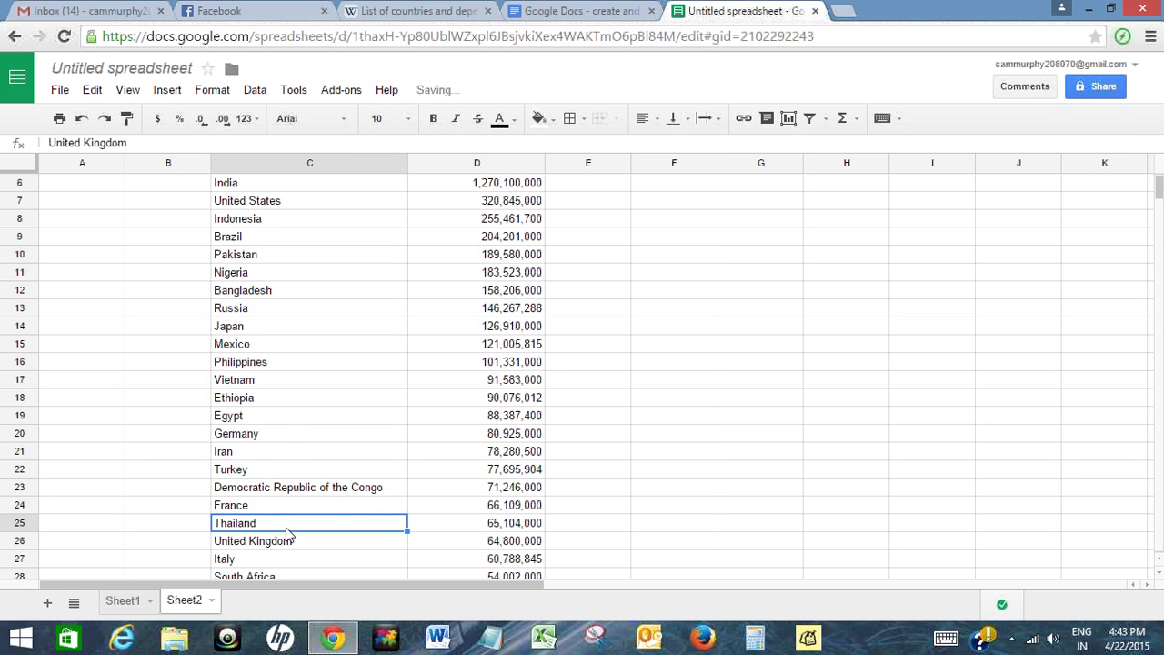
Step: Remove the "[Note 5]" reference from the Ukraine cell C36 in Sheet2
{"action": "key", "text": "Down"}
{"action": "key", "text": "Down"}
{"action": "key", "text": "Down"}
{"action": "key", "text": "Down"}
{"action": "key", "text": "Down"}
{"action": "key", "text": "Down"}
{"action": "key", "text": "Down"}
{"action": "key", "text": "Down"}
{"action": "key", "text": "Down"}
{"action": "key", "text": "Down"}
{"action": "key", "text": "Down"}
{"action": "key", "text": "Down"}
{"action": "key", "text": "Down"}
{"action": "key", "text": "Down"}
{"action": "key", "text": "Down"}
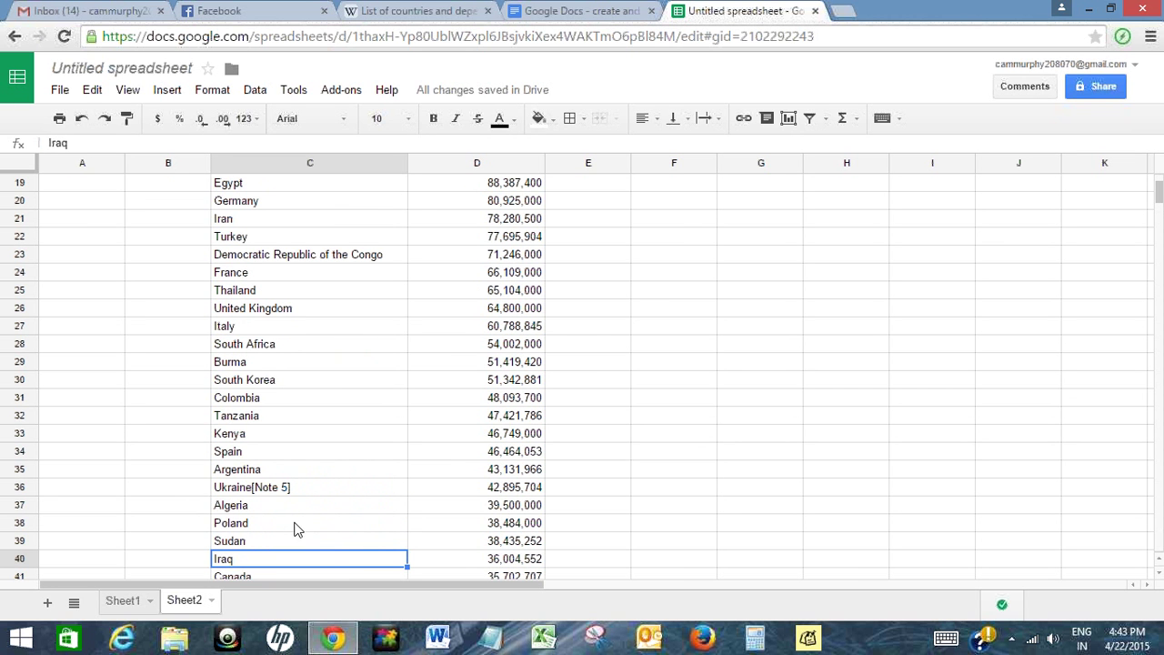
{"action": "left_click", "coordinate": [303, 486]}
{"action": "double_click", "coordinate": [304, 485]}
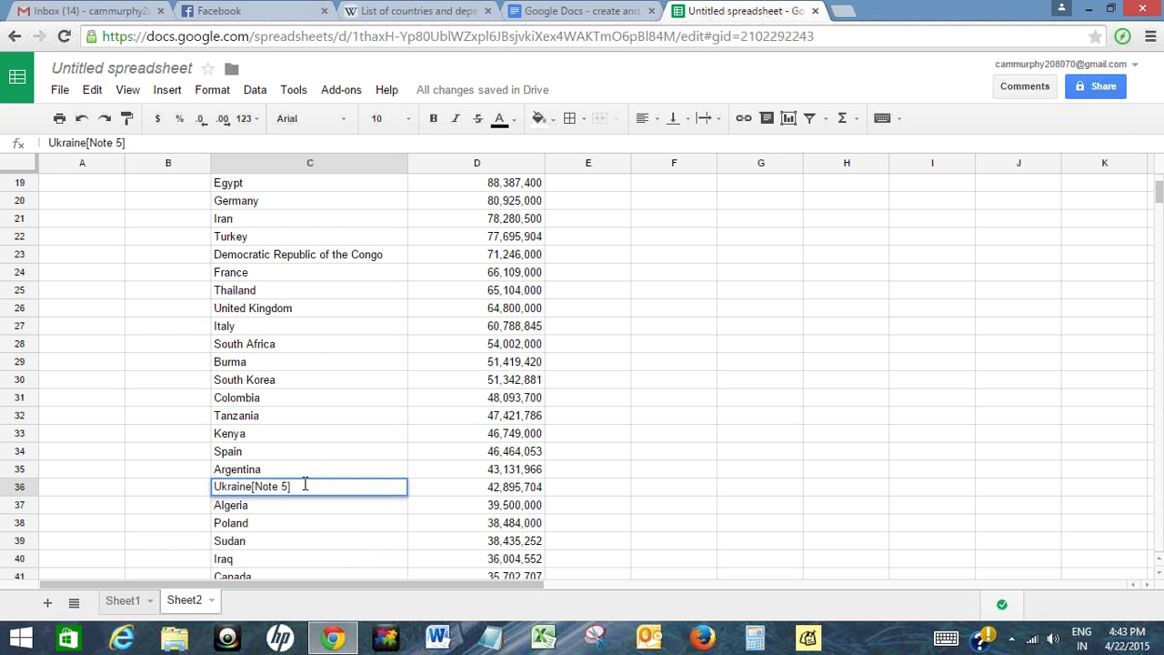
{"action": "key", "text": "BackSpace"}
{"action": "key", "text": "BackSpace"}
{"action": "key", "text": "BackSpace"}
{"action": "key", "text": "BackSpace"}
{"action": "key", "text": "BackSpace"}
{"action": "key", "text": "BackSpace"}
{"action": "key", "text": "BackSpace"}
{"action": "key", "text": "BackSpace"}
{"action": "left_click", "coordinate": [284, 504]}
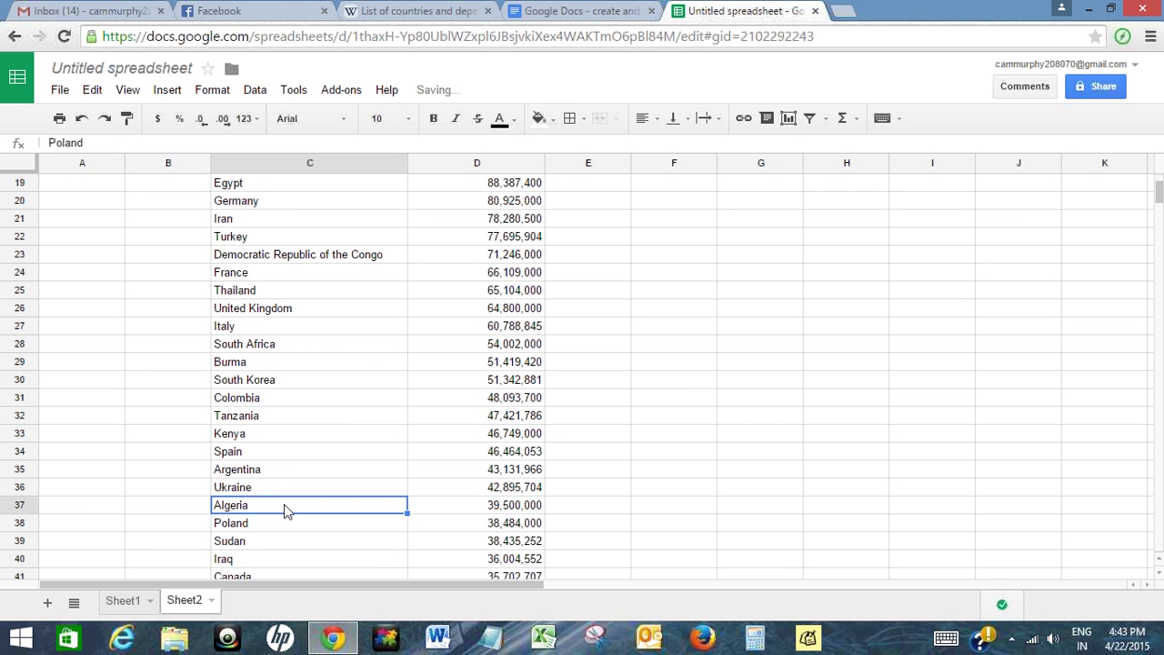
Step: Remove the "[7]" reference from the Morocco cell C43 so it holds only the country name
{"action": "key", "text": "Down"}
{"action": "key", "text": "Down"}
{"action": "key", "text": "Down"}
{"action": "key", "text": "Down"}
{"action": "key", "text": "Down"}
{"action": "key", "text": "Down"}
{"action": "key", "text": "Down"}
{"action": "key", "text": "Down"}
{"action": "key", "text": "Down"}
{"action": "key", "text": "Down"}
{"action": "key", "text": "Down"}
{"action": "key", "text": "Down"}
{"action": "key", "text": "Down"}
{"action": "double_click", "coordinate": [293, 434]}
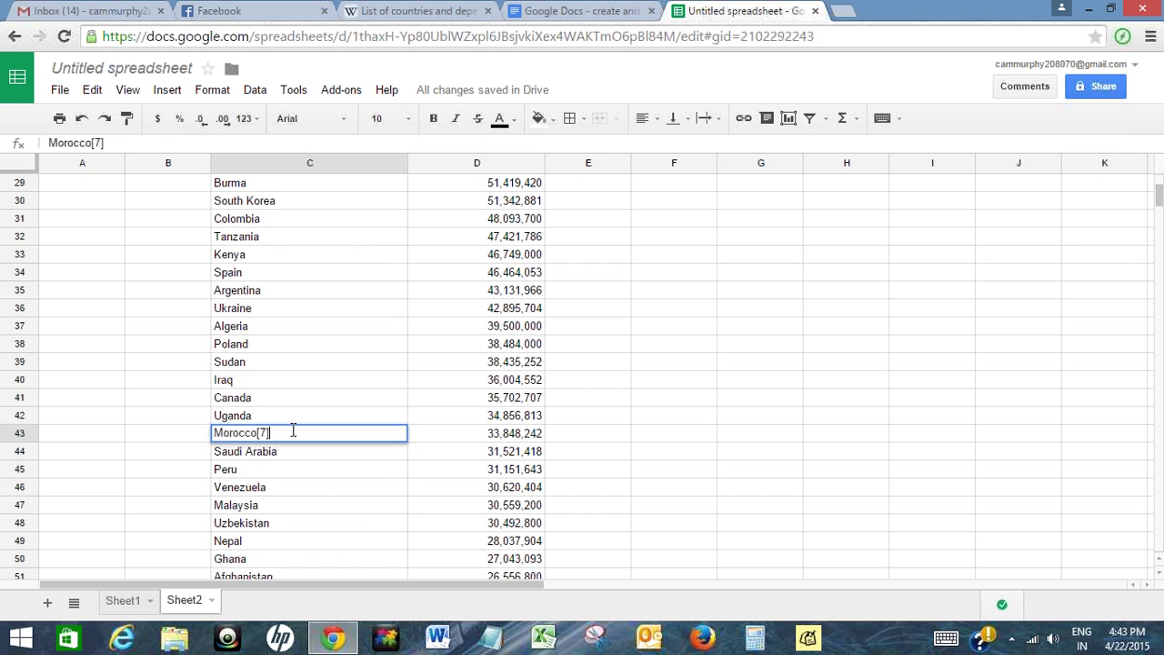
{"action": "key", "text": "BackSpace"}
{"action": "key", "text": "BackSpace"}
{"action": "key", "text": "BackSpace"}
{"action": "left_click", "coordinate": [283, 452]}
Step: Remove the "[Note 6]" reference from the Taiwan cell C57 so it holds only the name
{"action": "key", "text": "Down"}
{"action": "key", "text": "Down"}
{"action": "key", "text": "Down"}
{"action": "key", "text": "Down"}
{"action": "key", "text": "Down"}
{"action": "key", "text": "Down"}
{"action": "key", "text": "Down"}
{"action": "key", "text": "Down"}
{"action": "key", "text": "Down"}
{"action": "key", "text": "Down"}
{"action": "key", "text": "Down"}
{"action": "key", "text": "Down"}
{"action": "key", "text": "Down"}
{"action": "key", "text": "Down"}
{"action": "key", "text": "Down"}
{"action": "key", "text": "Down"}
{"action": "key", "text": "Down"}
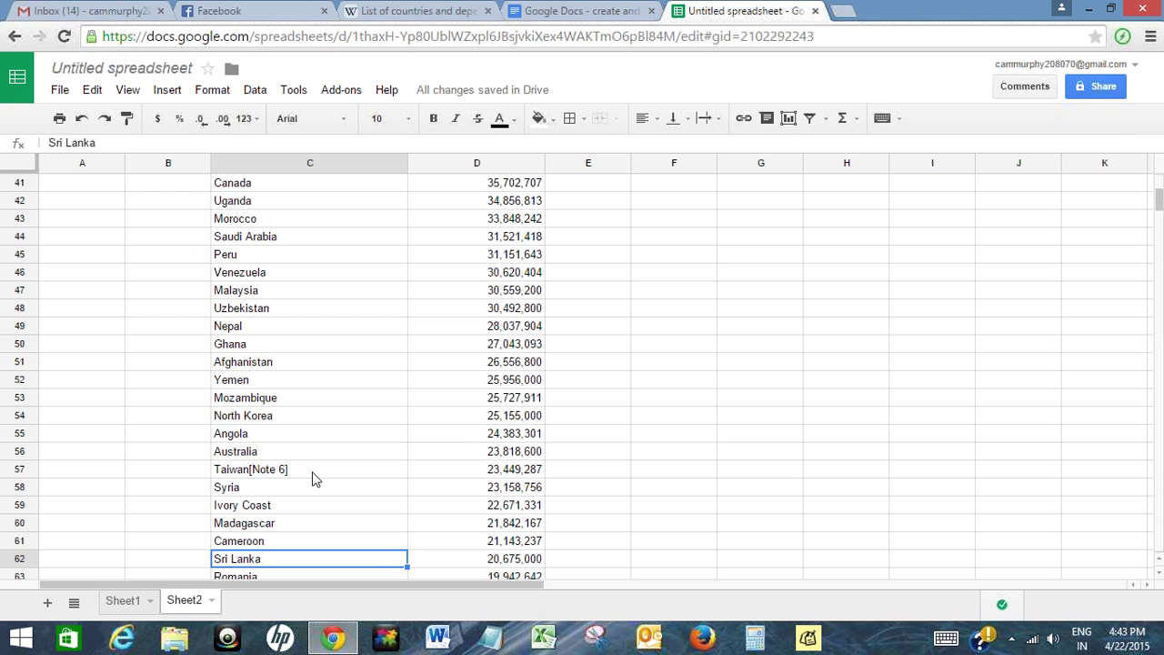
{"action": "double_click", "coordinate": [313, 469]}
{"action": "key", "text": "BackSpace"}
{"action": "key", "text": "BackSpace"}
{"action": "key", "text": "BackSpace"}
{"action": "key", "text": "BackSpace"}
{"action": "key", "text": "BackSpace"}
{"action": "key", "text": "BackSpace"}
{"action": "key", "text": "BackSpace"}
{"action": "key", "text": "BackSpace"}
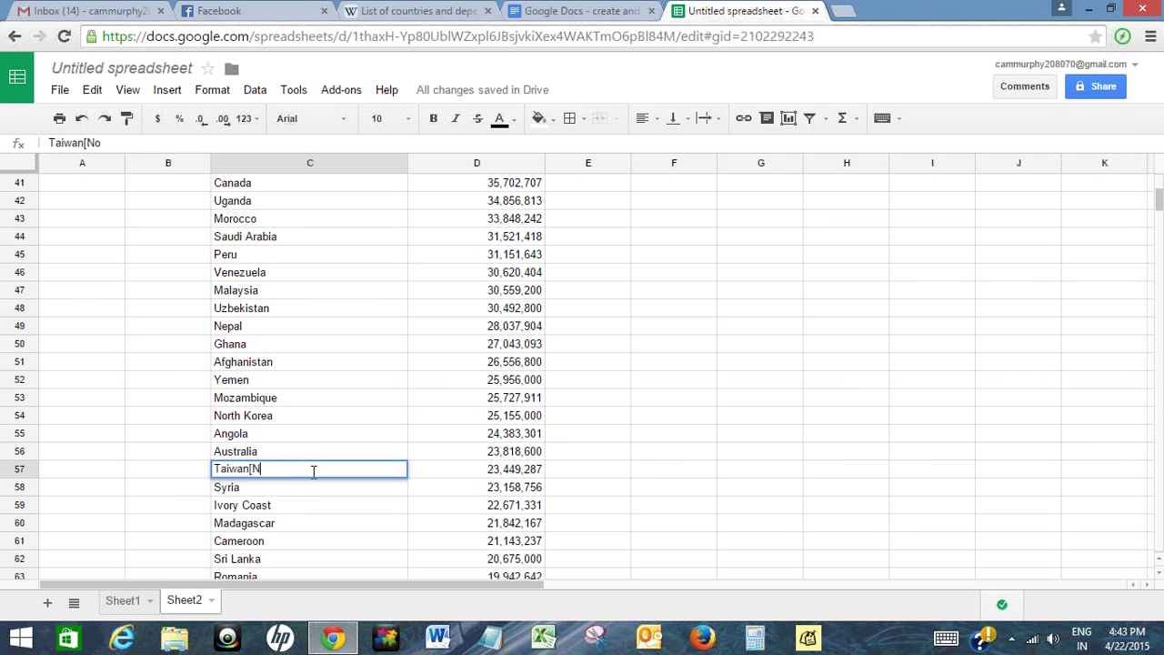
{"action": "key", "text": "Return"}
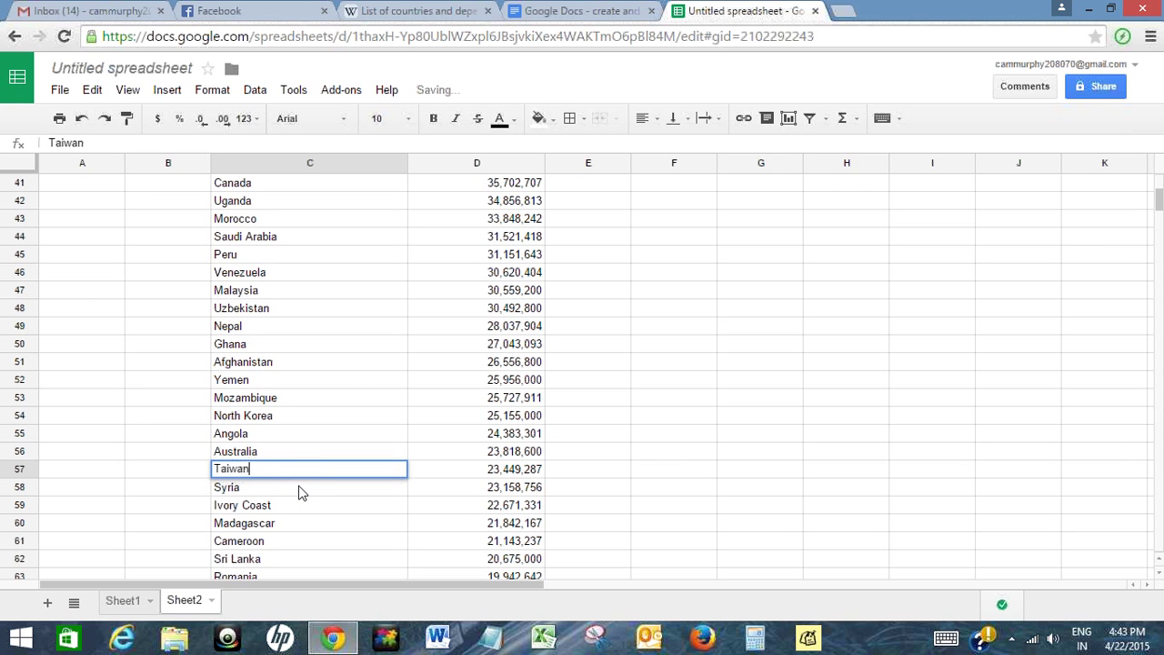
Step: Remove the "[Note 8]" reference from the Somalia cell C82 so it holds only the country name
{"action": "key", "text": "Down"}
{"action": "key", "text": "Down"}
{"action": "key", "text": "Down"}
{"action": "key", "text": "Down"}
{"action": "key", "text": "Down"}
{"action": "key", "text": "Down"}
{"action": "key", "text": "Down"}
{"action": "key", "text": "Down"}
{"action": "key", "text": "Down"}
{"action": "key", "text": "Down"}
{"action": "key", "text": "Down"}
{"action": "key", "text": "Down"}
{"action": "key", "text": "Down"}
{"action": "key", "text": "Down"}
{"action": "key", "text": "Down"}
{"action": "key", "text": "Down"}
{"action": "key", "text": "Down"}
{"action": "key", "text": "Down"}
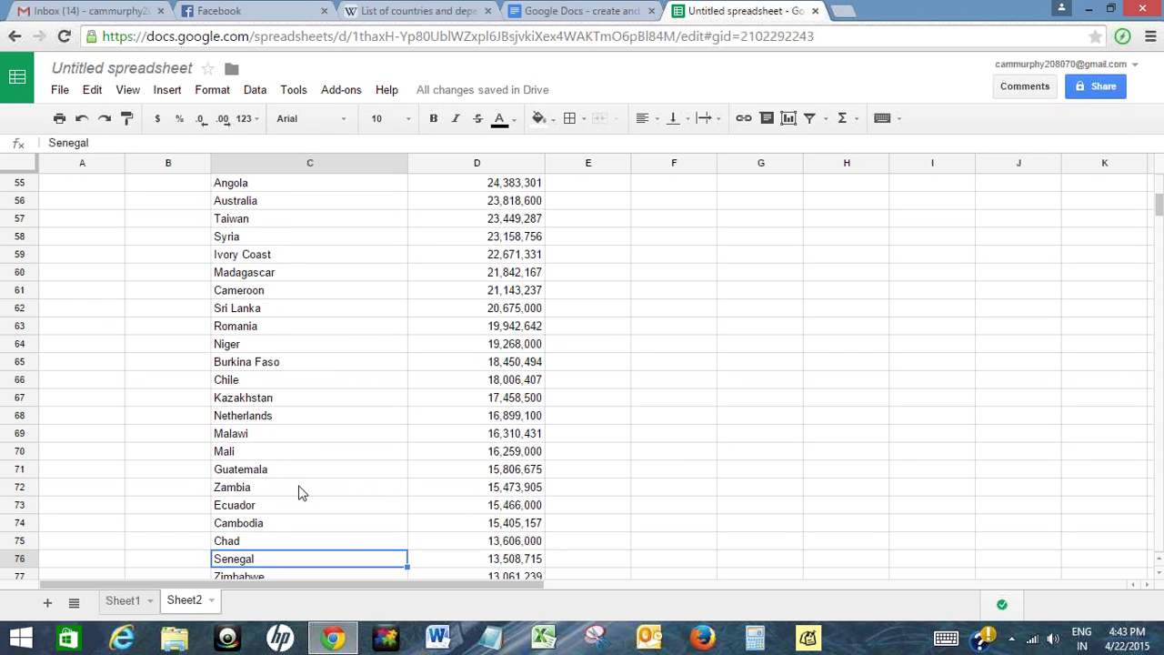
{"action": "key", "text": "Down"}
{"action": "key", "text": "Down"}
{"action": "key", "text": "Down"}
{"action": "key", "text": "Down"}
{"action": "key", "text": "Down"}
{"action": "key", "text": "Down"}
{"action": "key", "text": "Down"}
{"action": "key", "text": "Down"}
{"action": "key", "text": "Down"}
{"action": "key", "text": "Down"}
{"action": "key", "text": "Down"}
{"action": "key", "text": "Down"}
{"action": "key", "text": "Down"}
{"action": "key", "text": "Down"}
{"action": "key", "text": "Down"}
{"action": "key", "text": "Down"}
{"action": "key", "text": "Down"}
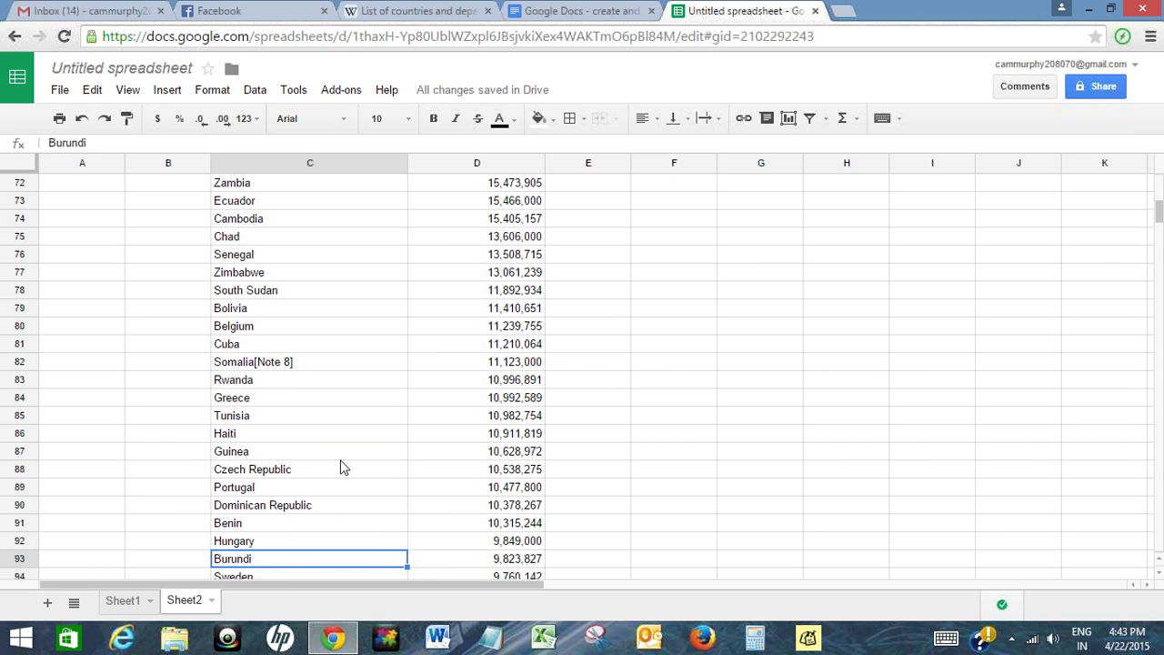
{"action": "double_click", "coordinate": [336, 363]}
{"action": "key", "text": "BackSpace"}
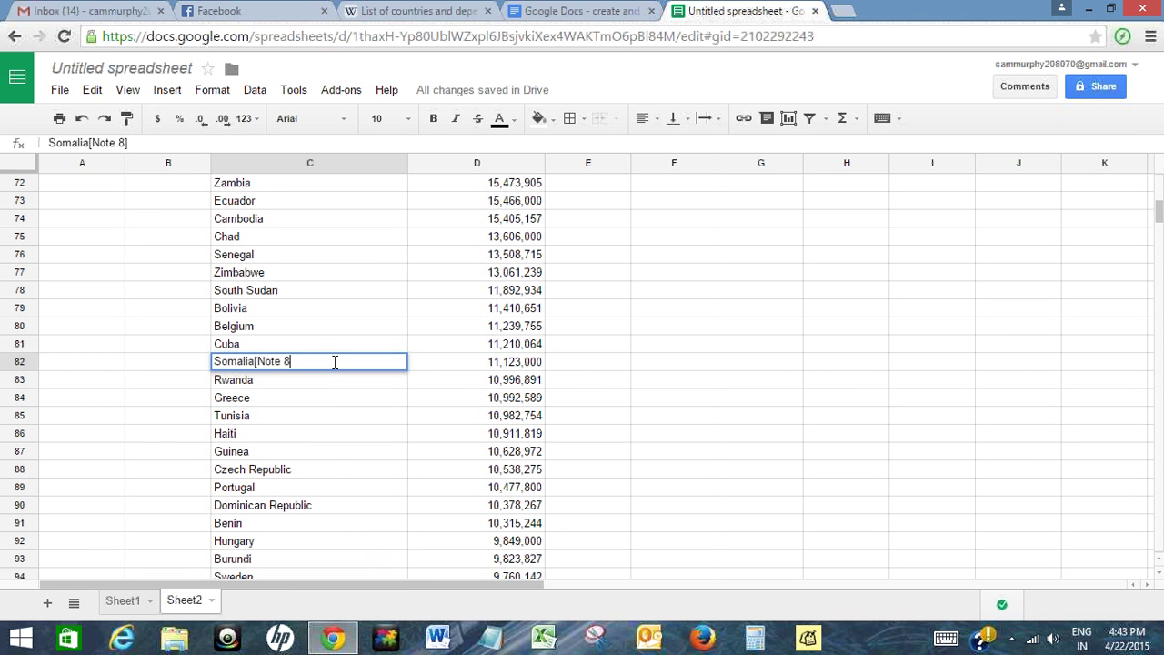
{"action": "key", "text": "BackSpace"}
{"action": "key", "text": "BackSpace"}
{"action": "key", "text": "BackSpace"}
{"action": "key", "text": "BackSpace"}
{"action": "key", "text": "BackSpace"}
{"action": "key", "text": "BackSpace"}
{"action": "key", "text": "BackSpace"}
{"action": "key", "text": "Return"}
{"action": "left_click", "coordinate": [309, 393]}
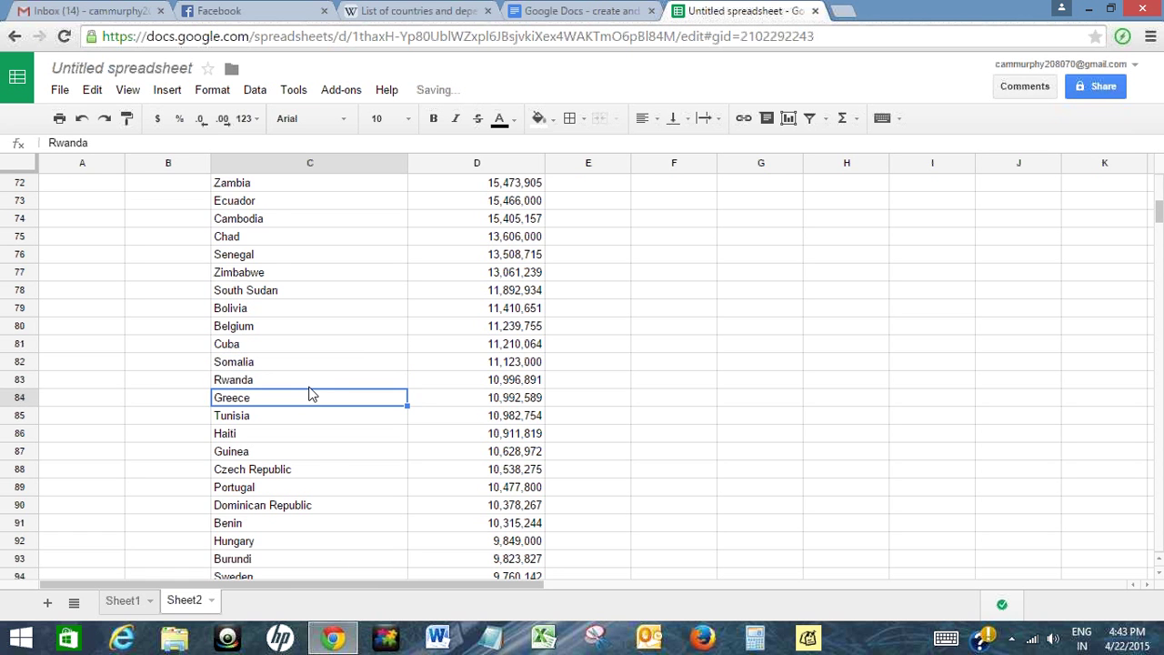
Step: Change cell C104 to plain "Hong Kong" by removing the "(China)" suffix and the marks around the name
{"action": "key", "text": "Down"}
{"action": "key", "text": "Down"}
{"action": "key", "text": "Down"}
{"action": "key", "text": "Down"}
{"action": "key", "text": "Down"}
{"action": "key", "text": "Down"}
{"action": "key", "text": "Down"}
{"action": "key", "text": "Down"}
{"action": "key", "text": "Down"}
{"action": "key", "text": "Down"}
{"action": "key", "text": "Down"}
{"action": "key", "text": "Down"}
{"action": "key", "text": "Down"}
{"action": "key", "text": "Down"}
{"action": "key", "text": "Down"}
{"action": "key", "text": "Down"}
{"action": "key", "text": "Down"}
{"action": "key", "text": "Down"}
{"action": "key", "text": "Down"}
{"action": "key", "text": "Down"}
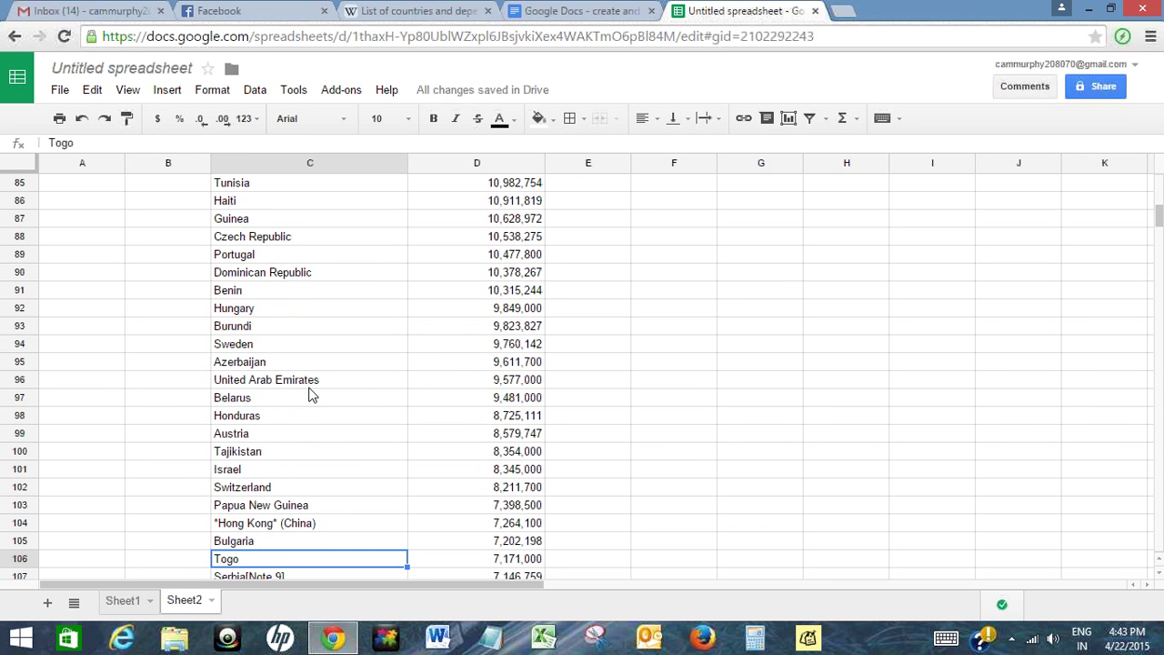
{"action": "double_click", "coordinate": [324, 522]}
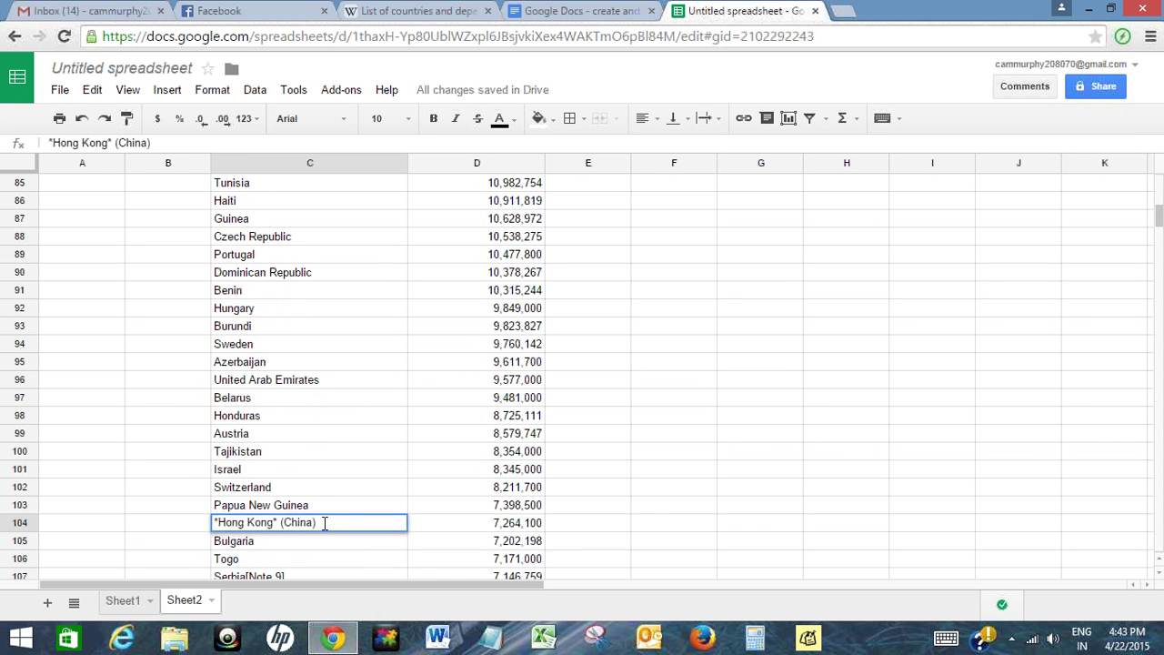
{"action": "key", "text": "BackSpace"}
{"action": "key", "text": "BackSpace"}
{"action": "key", "text": "BackSpace"}
{"action": "key", "text": "BackSpace"}
{"action": "key", "text": "BackSpace"}
{"action": "key", "text": "BackSpace"}
{"action": "key", "text": "BackSpace"}
{"action": "key", "text": "BackSpace"}
{"action": "key", "text": "BackSpace"}
{"action": "key", "text": "Left"}
{"action": "key", "text": "Left"}
{"action": "key", "text": "Left"}
{"action": "key", "text": "Left"}
{"action": "key", "text": "Left"}
{"action": "key", "text": "Left"}
{"action": "key", "text": "Left"}
{"action": "key", "text": "Left"}
{"action": "key", "text": "Left"}
{"action": "key", "text": "BackSpace"}
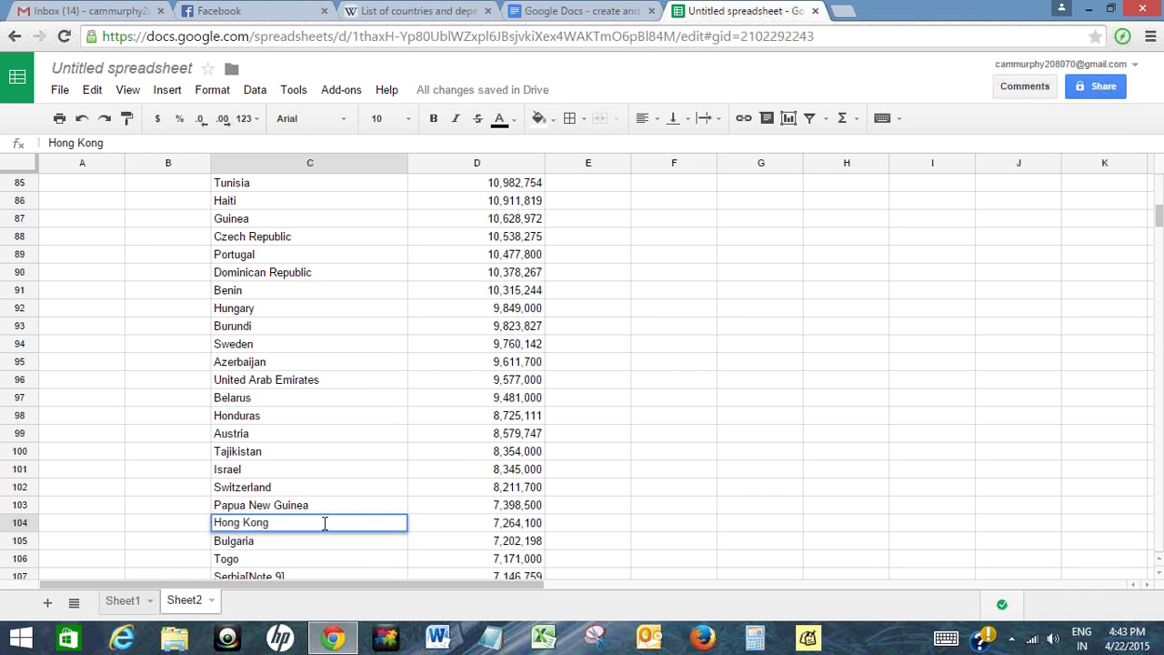
{"action": "key", "text": "Return"}
{"action": "key", "text": "Down"}
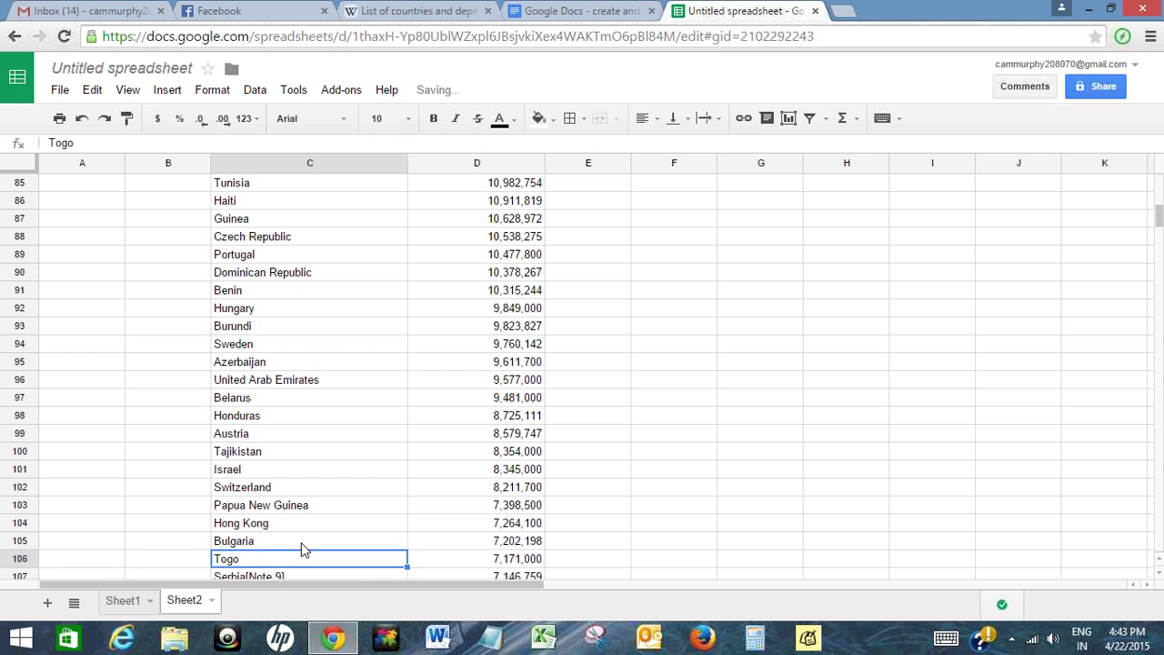
Step: Remove the "[Note 9]" reference from the Serbia cell C107 so it holds only the country name
{"action": "key", "text": "Down"}
{"action": "key", "text": "Down"}
{"action": "double_click", "coordinate": [305, 541]}
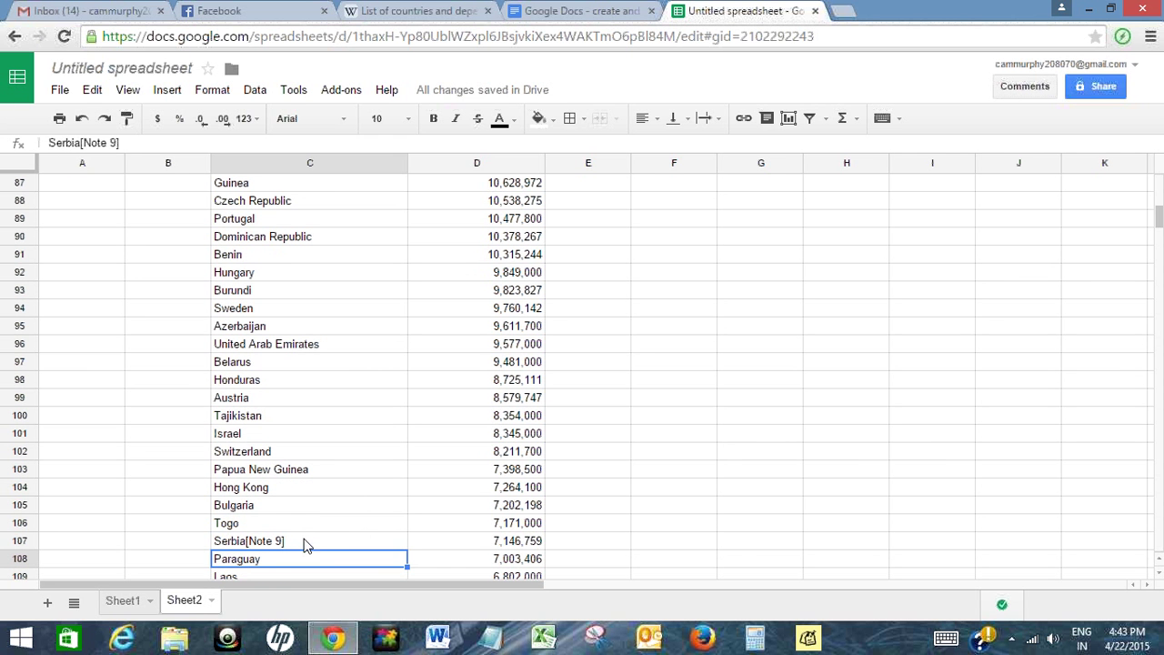
{"action": "key", "text": "BackSpace"}
{"action": "key", "text": "BackSpace"}
{"action": "key", "text": "BackSpace"}
{"action": "key", "text": "BackSpace"}
{"action": "key", "text": "BackSpace"}
{"action": "key", "text": "BackSpace"}
{"action": "key", "text": "BackSpace"}
{"action": "key", "text": "BackSpace"}
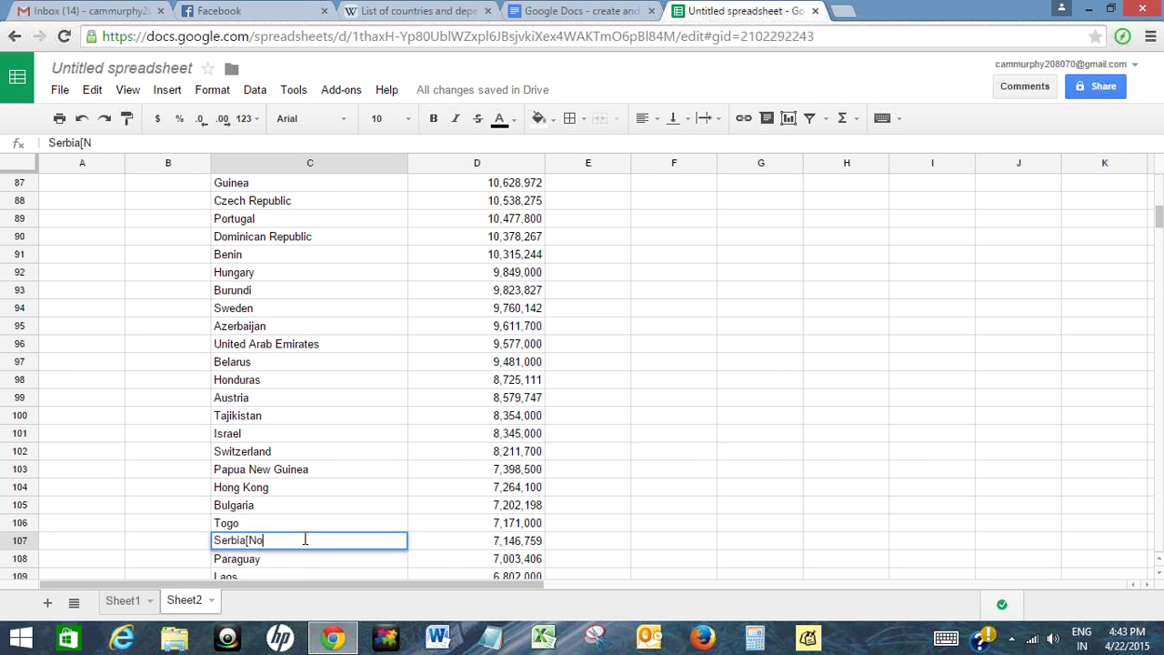
{"action": "key", "text": "Return"}
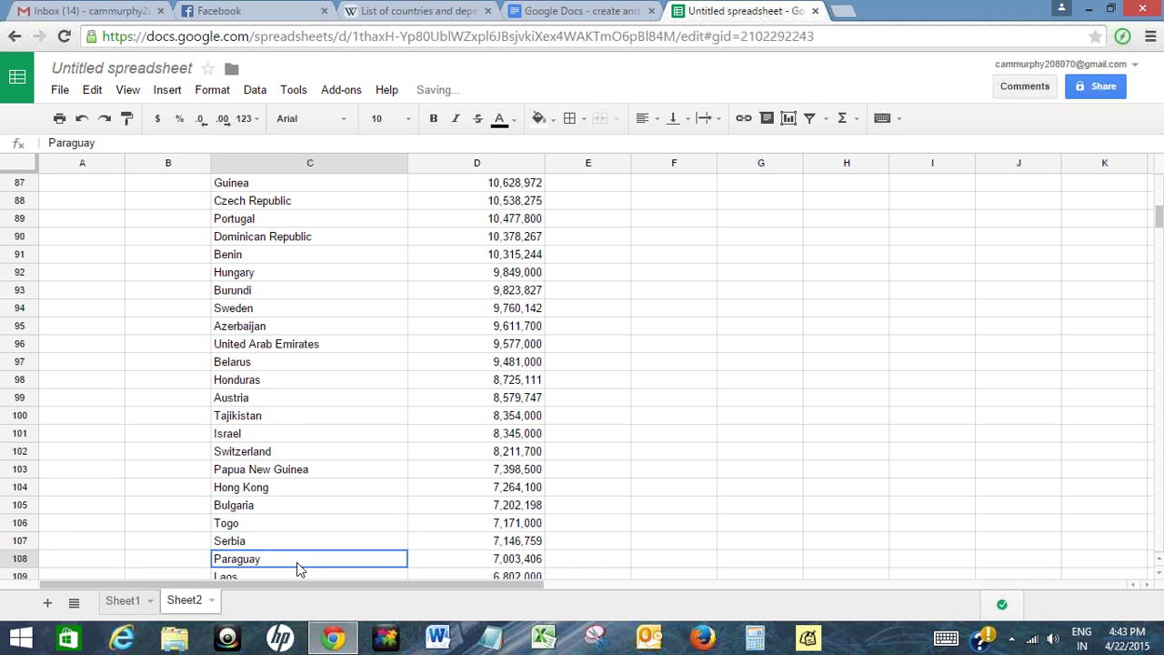
Step: Remove the "[Note 10]" reference from the Georgia cell C130 so it holds only the country name
{"action": "key", "text": "Down"}
{"action": "key", "text": "Down"}
{"action": "key", "text": "Down"}
{"action": "key", "text": "Down"}
{"action": "key", "text": "Down"}
{"action": "key", "text": "Down"}
{"action": "key", "text": "Down"}
{"action": "key", "text": "Down"}
{"action": "key", "text": "Down"}
{"action": "key", "text": "Down"}
{"action": "key", "text": "Down"}
{"action": "key", "text": "Down"}
{"action": "key", "text": "Down"}
{"action": "key", "text": "Down"}
{"action": "key", "text": "Down"}
{"action": "key", "text": "Down"}
{"action": "key", "text": "Down"}
{"action": "key", "text": "Down"}
{"action": "key", "text": "Down"}
{"action": "key", "text": "Down"}
{"action": "key", "text": "Down"}
{"action": "key", "text": "Down"}
{"action": "key", "text": "Down"}
{"action": "key", "text": "Down"}
{"action": "key", "text": "Down"}
{"action": "key", "text": "Down"}
{"action": "key", "text": "Down"}
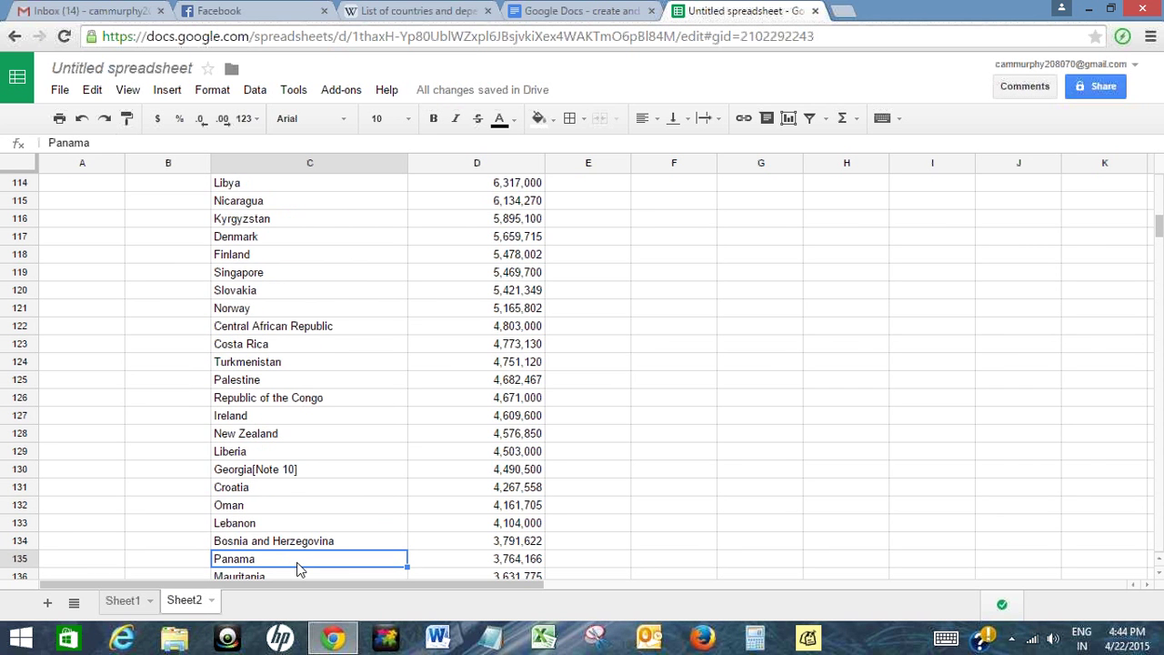
{"action": "double_click", "coordinate": [316, 468]}
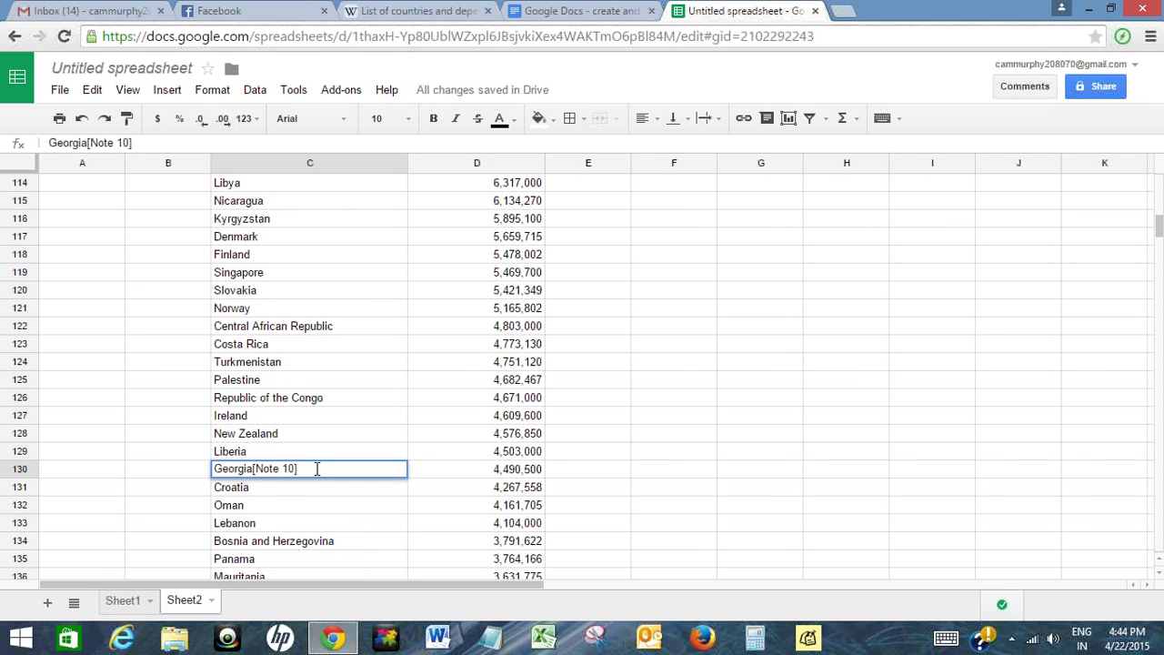
{"action": "key", "text": "BackSpace"}
{"action": "key", "text": "BackSpace"}
{"action": "key", "text": "BackSpace"}
{"action": "key", "text": "BackSpace"}
{"action": "key", "text": "BackSpace"}
{"action": "key", "text": "BackSpace"}
{"action": "key", "text": "BackSpace"}
{"action": "key", "text": "BackSpace"}
{"action": "key", "text": "BackSpace"}
{"action": "left_click", "coordinate": [306, 496]}
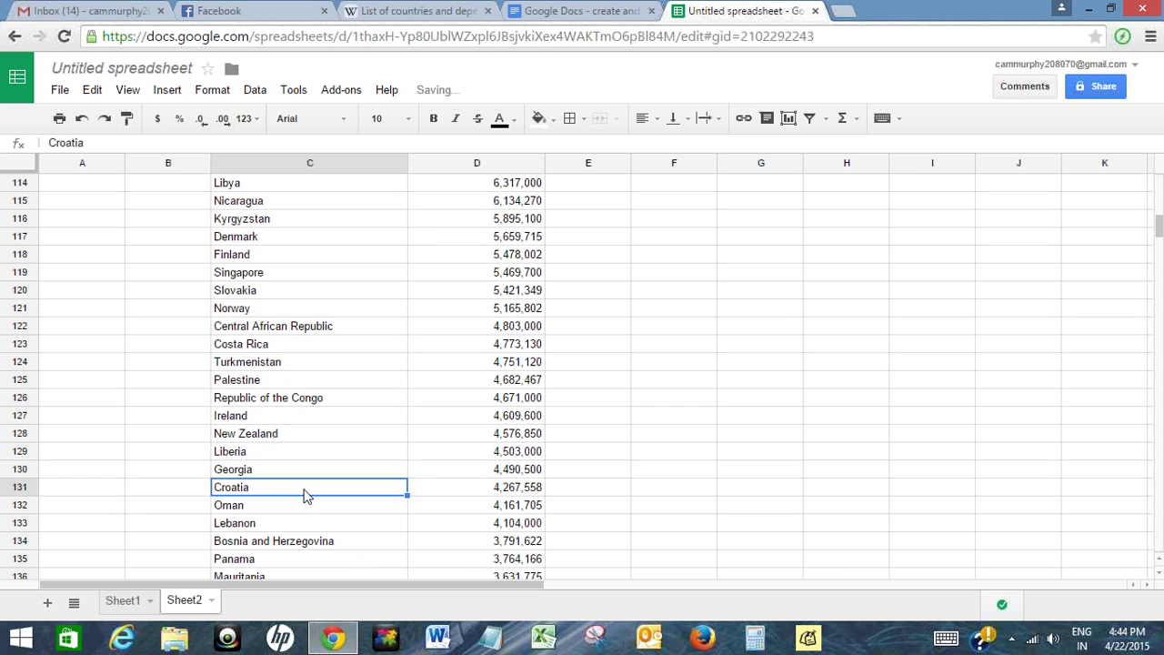
Step: Remove the "[Note 11]" reference from the Moldova cell C137 so it holds only the country name
{"action": "key", "text": "Down"}
{"action": "key", "text": "Down"}
{"action": "key", "text": "Down"}
{"action": "key", "text": "Down"}
{"action": "key", "text": "Down"}
{"action": "key", "text": "Down"}
{"action": "key", "text": "Down"}
{"action": "key", "text": "Down"}
{"action": "key", "text": "Down"}
{"action": "key", "text": "Down"}
{"action": "key", "text": "Down"}
{"action": "key", "text": "Down"}
{"action": "key", "text": "Down"}
{"action": "key", "text": "Down"}
{"action": "key", "text": "Down"}
{"action": "key", "text": "Down"}
{"action": "key", "text": "Down"}
{"action": "key", "text": "Down"}
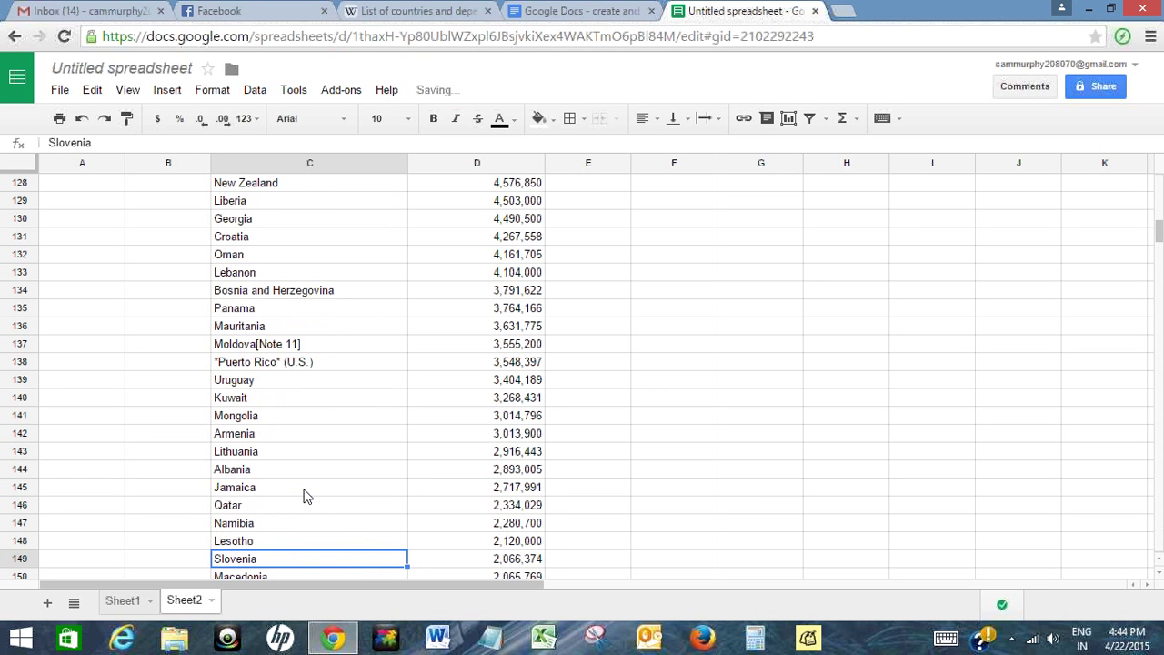
{"action": "left_click", "coordinate": [311, 345]}
{"action": "double_click", "coordinate": [311, 344]}
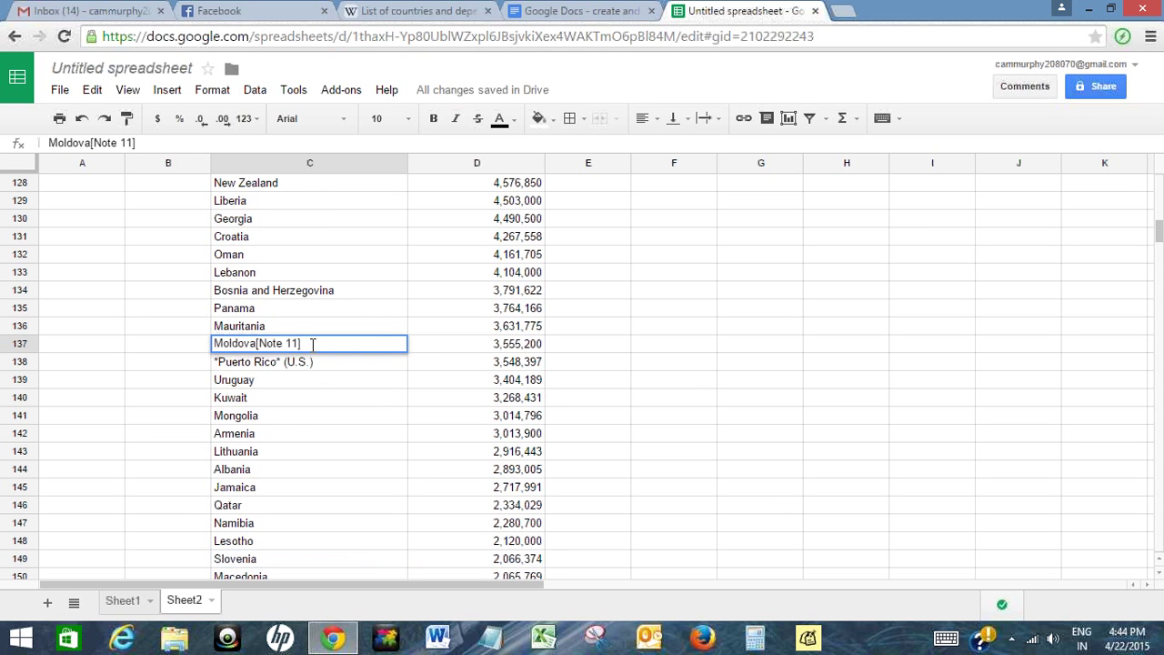
{"action": "key", "text": "BackSpace"}
{"action": "key", "text": "BackSpace"}
{"action": "key", "text": "BackSpace"}
{"action": "key", "text": "BackSpace"}
{"action": "key", "text": "BackSpace"}
{"action": "key", "text": "BackSpace"}
{"action": "key", "text": "BackSpace"}
{"action": "key", "text": "BackSpace"}
{"action": "key", "text": "BackSpace"}
{"action": "left_click", "coordinate": [330, 369]}
Step: Change cell C138 to plain "Puerto Rico" by removing the "(U.S.)" suffix and the marks around the name
{"action": "double_click", "coordinate": [330, 362]}
{"action": "key", "text": "BackSpace"}
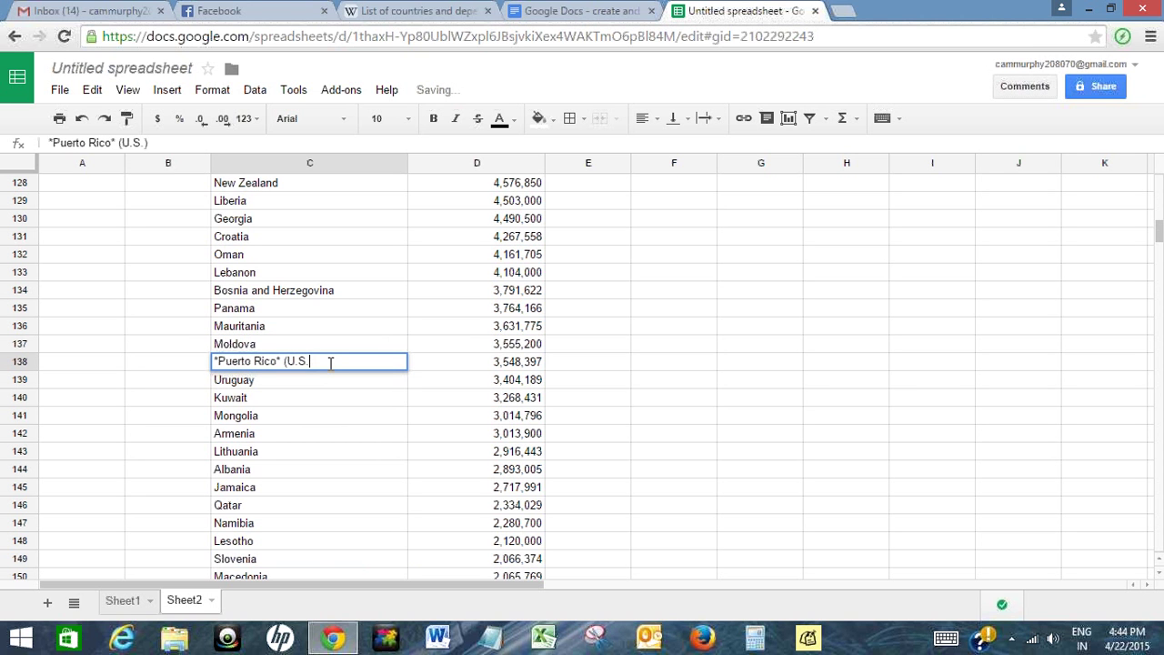
{"action": "key", "text": "BackSpace"}
{"action": "key", "text": "BackSpace"}
{"action": "key", "text": "BackSpace"}
{"action": "key", "text": "BackSpace"}
{"action": "key", "text": "BackSpace"}
{"action": "key", "text": "BackSpace"}
{"action": "key", "text": "BackSpace"}
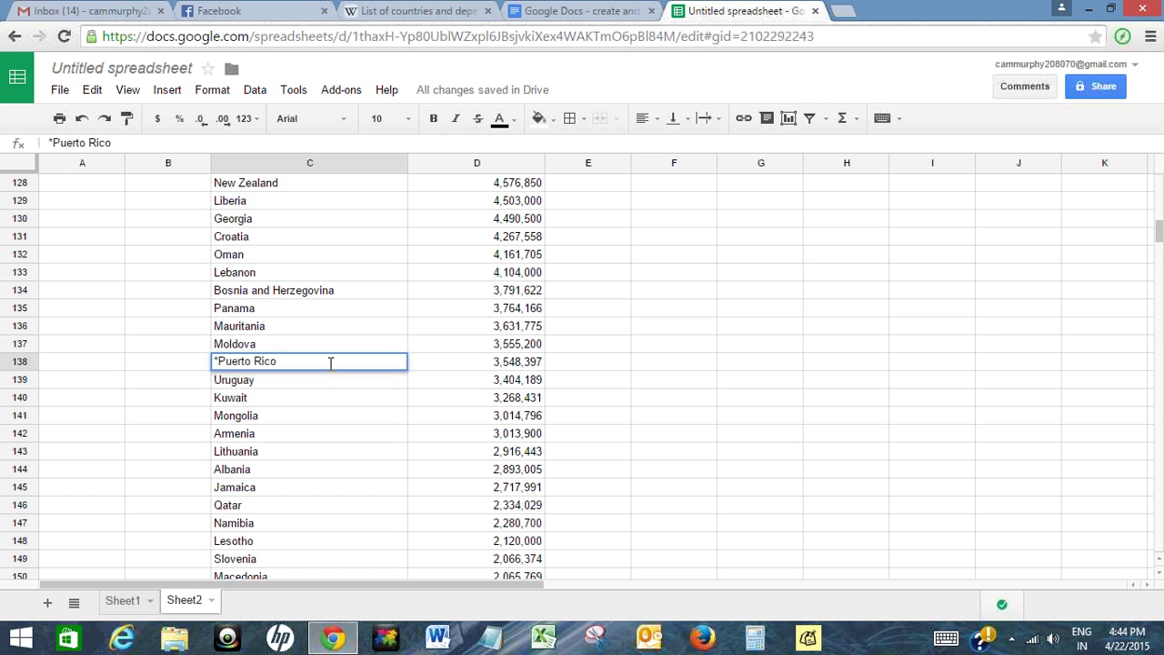
{"action": "key", "text": "Home"}
{"action": "key", "text": "Delete"}
{"action": "key", "text": "Return"}
Step: Remove the "[Note 12]" reference from the Kosovo cell C154 so it holds only the name
{"action": "key", "text": "Down"}
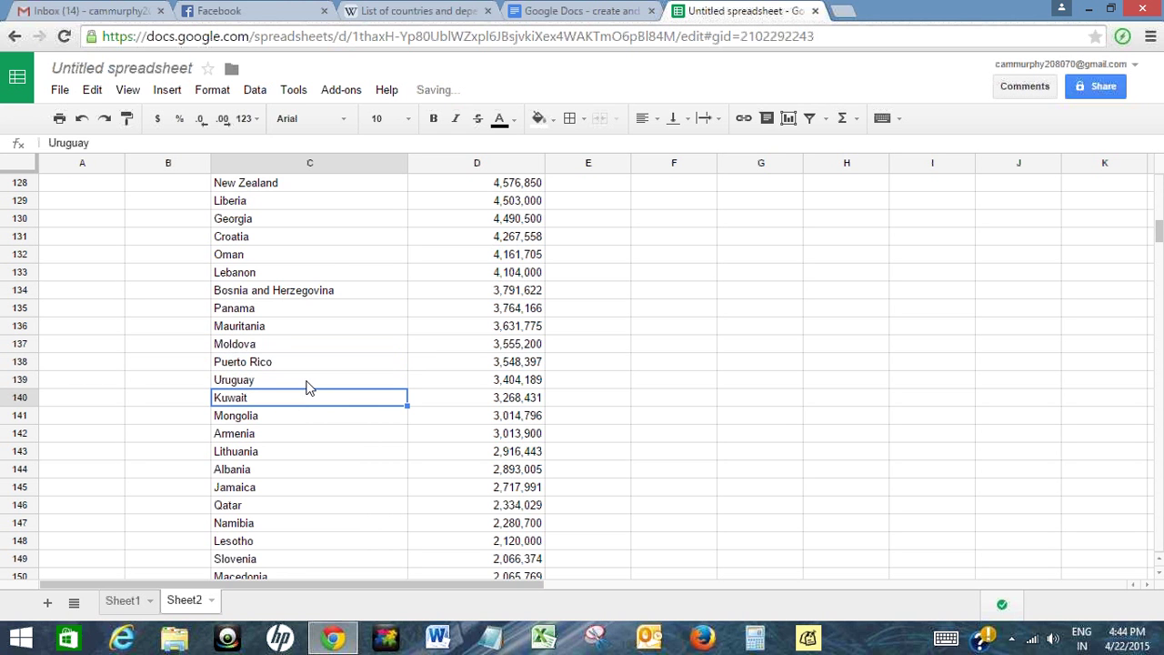
{"action": "key", "text": "Down"}
{"action": "key", "text": "Down"}
{"action": "key", "text": "Down"}
{"action": "key", "text": "Down"}
{"action": "key", "text": "Down"}
{"action": "key", "text": "Down"}
{"action": "key", "text": "Down"}
{"action": "key", "text": "Down"}
{"action": "key", "text": "Down"}
{"action": "key", "text": "Down"}
{"action": "key", "text": "Down"}
{"action": "key", "text": "Down"}
{"action": "key", "text": "Down"}
{"action": "key", "text": "Down"}
{"action": "key", "text": "Down"}
{"action": "key", "text": "Down"}
{"action": "key", "text": "Down"}
{"action": "key", "text": "Down"}
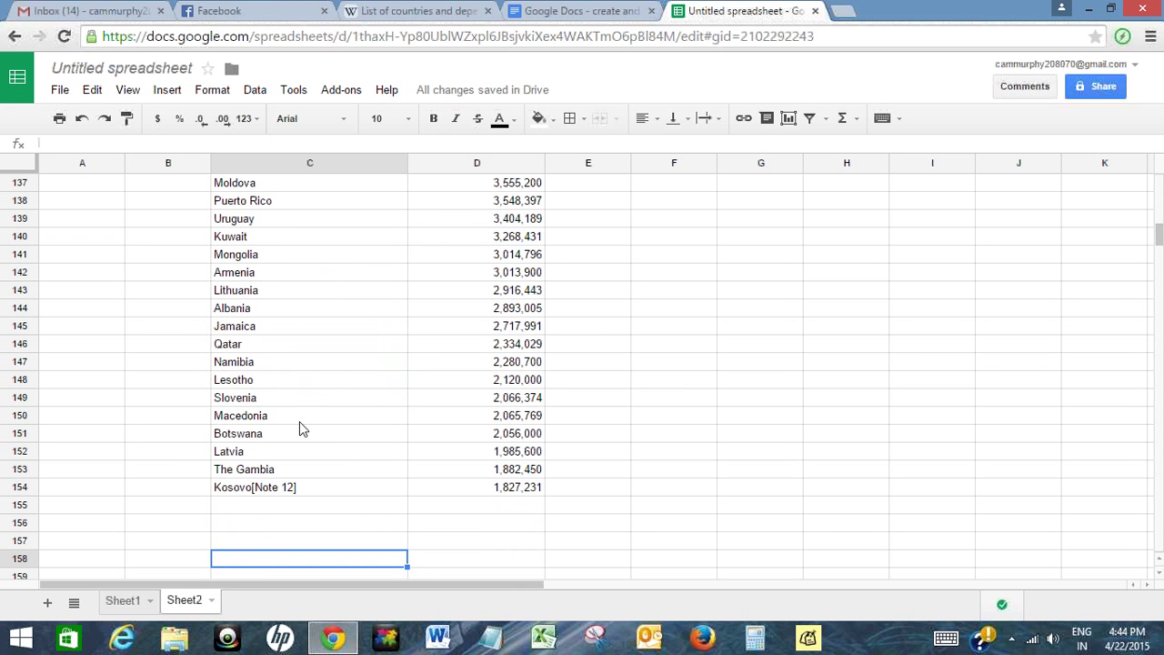
{"action": "double_click", "coordinate": [313, 488]}
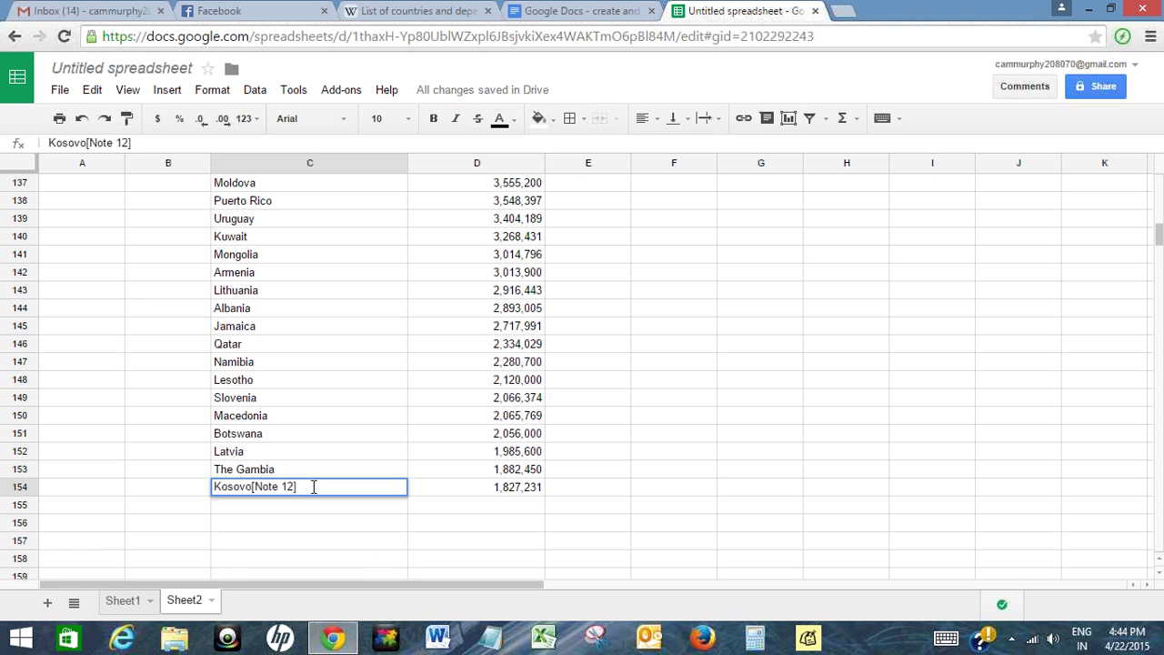
{"action": "key", "text": "BackSpace"}
{"action": "key", "text": "BackSpace"}
{"action": "key", "text": "BackSpace"}
{"action": "key", "text": "BackSpace"}
{"action": "key", "text": "BackSpace"}
{"action": "key", "text": "BackSpace"}
{"action": "key", "text": "BackSpace"}
{"action": "key", "text": "BackSpace"}
{"action": "key", "text": "BackSpace"}
{"action": "left_click", "coordinate": [335, 368]}
Step: Select the cleaned country and population data in Sheet2 from China in C5 through Kosovo's population in D154
{"action": "left_click_drag", "start_coordinate": [336, 370], "coordinate": [405, 323]}
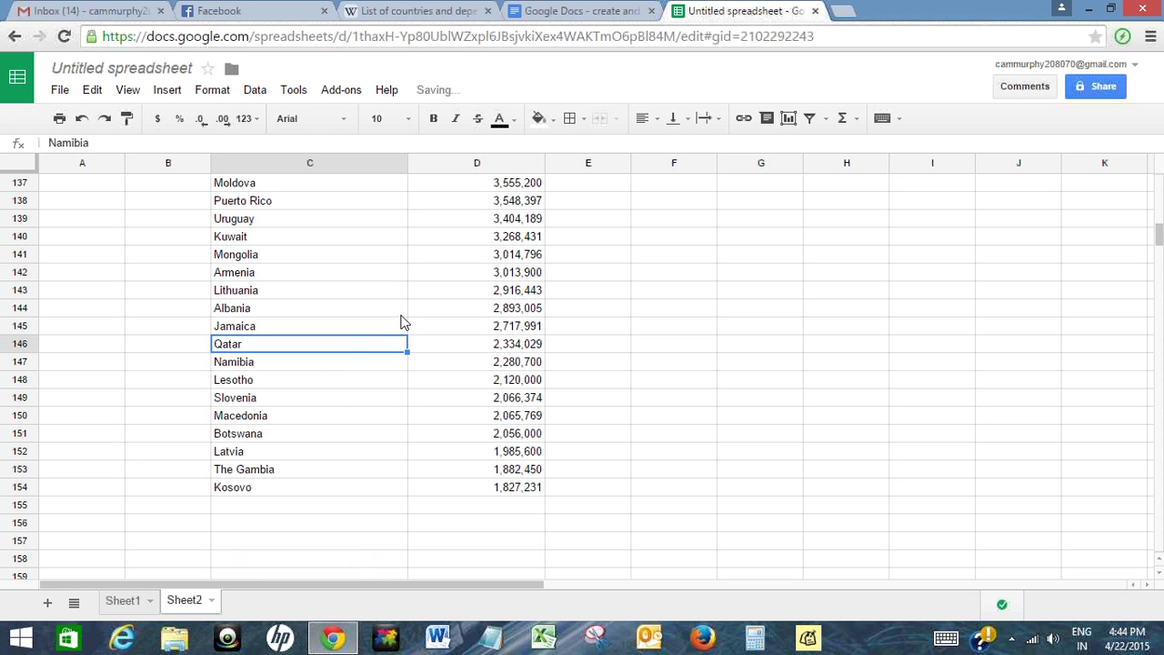
{"action": "key", "text": "Up"}
{"action": "key", "text": "Up"}
{"action": "key", "text": "Up"}
{"action": "key", "text": "Up"}
{"action": "key", "text": "Up"}
{"action": "key", "text": "Up"}
{"action": "key", "text": "Up"}
{"action": "key", "text": "Up"}
{"action": "key", "text": "Up"}
{"action": "key", "text": "Up"}
{"action": "key", "text": "Up"}
{"action": "key", "text": "Up"}
{"action": "key", "text": "Up"}
{"action": "key", "text": "Up"}
{"action": "key", "text": "Up"}
{"action": "key", "text": "Up"}
{"action": "key", "text": "Up"}
{"action": "key", "text": "Up"}
{"action": "key", "text": "Up"}
{"action": "key", "text": "Up"}
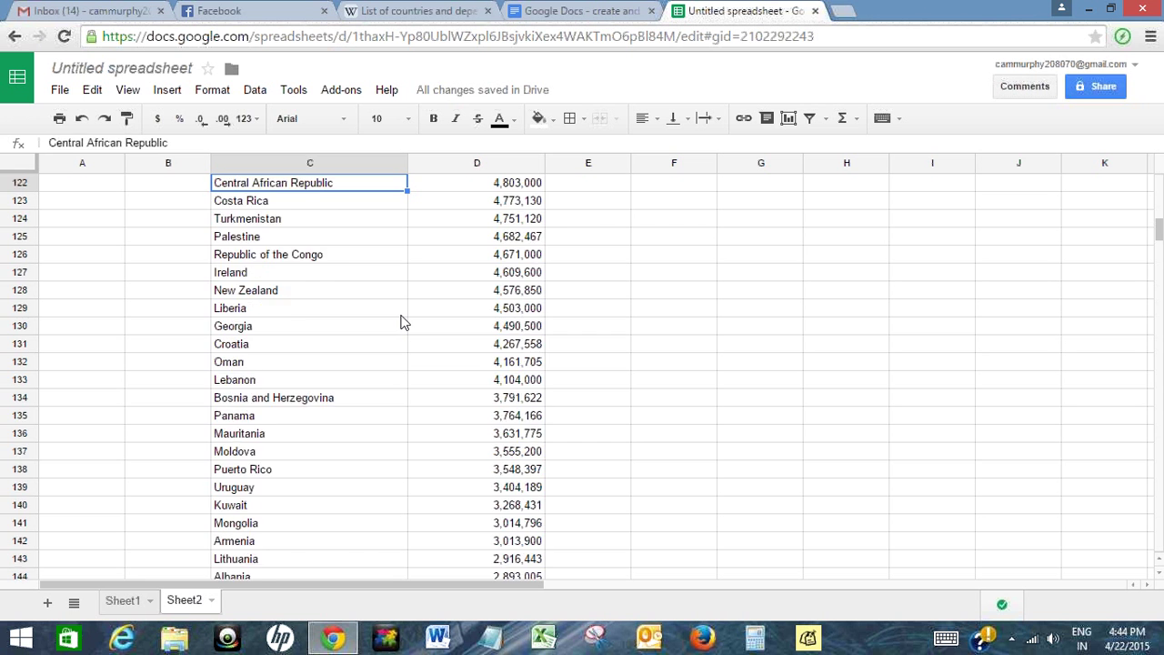
{"action": "key", "text": "Up"}
{"action": "key", "text": "Up"}
{"action": "key", "text": "Up"}
{"action": "key", "text": "Up"}
{"action": "key", "text": "Up"}
{"action": "key", "text": "Up"}
{"action": "key", "text": "Up"}
{"action": "key", "text": "Up"}
{"action": "key", "text": "Up"}
{"action": "key", "text": "Up"}
{"action": "key", "text": "Up"}
{"action": "key", "text": "Up"}
{"action": "key", "text": "Up"}
{"action": "key", "text": "Up"}
{"action": "key", "text": "Up"}
{"action": "key", "text": "Up"}
{"action": "key", "text": "Up"}
{"action": "key", "text": "Up"}
{"action": "key", "text": "Up"}
{"action": "key", "text": "Up"}
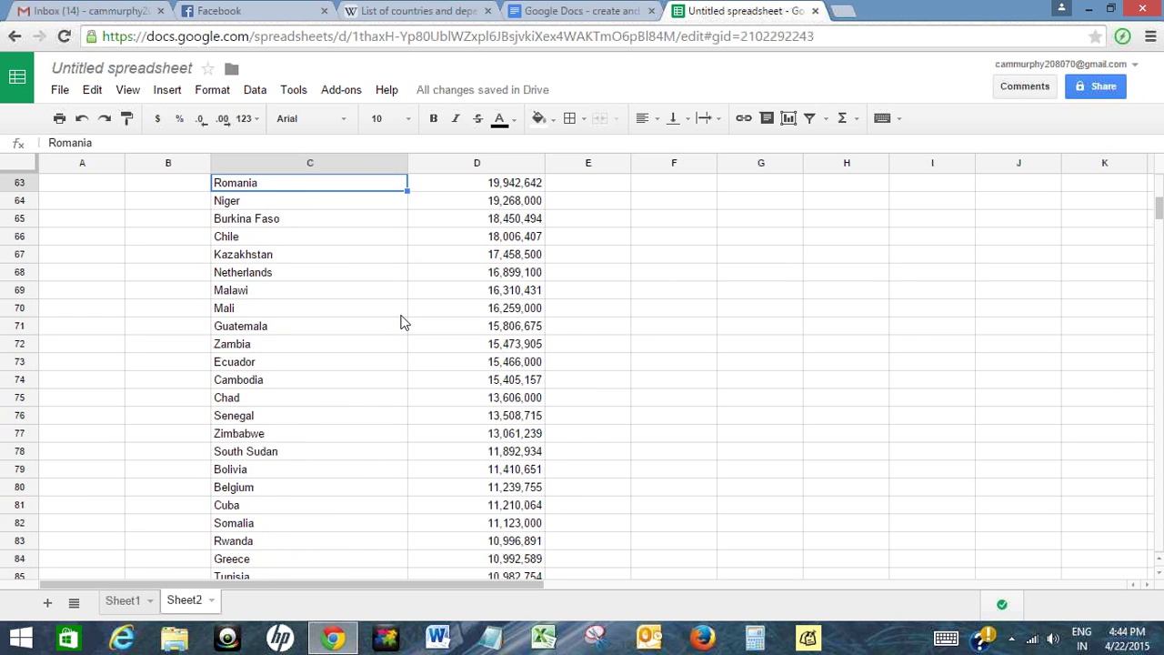
{"action": "key", "text": "Up"}
{"action": "key", "text": "Up"}
{"action": "key", "text": "Up"}
{"action": "key", "text": "Up"}
{"action": "key", "text": "Up"}
{"action": "key", "text": "Up"}
{"action": "key", "text": "Up"}
{"action": "key", "text": "Up"}
{"action": "key", "text": "Up"}
{"action": "key", "text": "Up"}
{"action": "key", "text": "Up"}
{"action": "key", "text": "Up"}
{"action": "key", "text": "Up"}
{"action": "key", "text": "Up"}
{"action": "key", "text": "Up"}
{"action": "key", "text": "Up"}
{"action": "key", "text": "Up"}
{"action": "key", "text": "Up"}
{"action": "key", "text": "Up"}
{"action": "key", "text": "Up"}
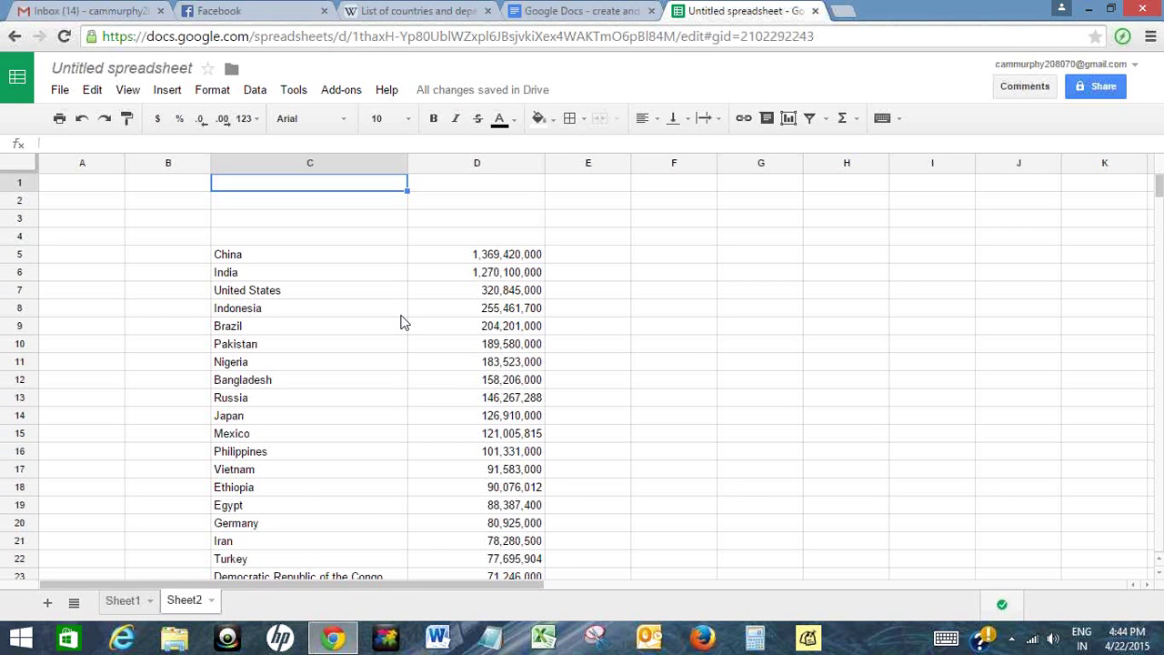
{"action": "left_click", "coordinate": [263, 260]}
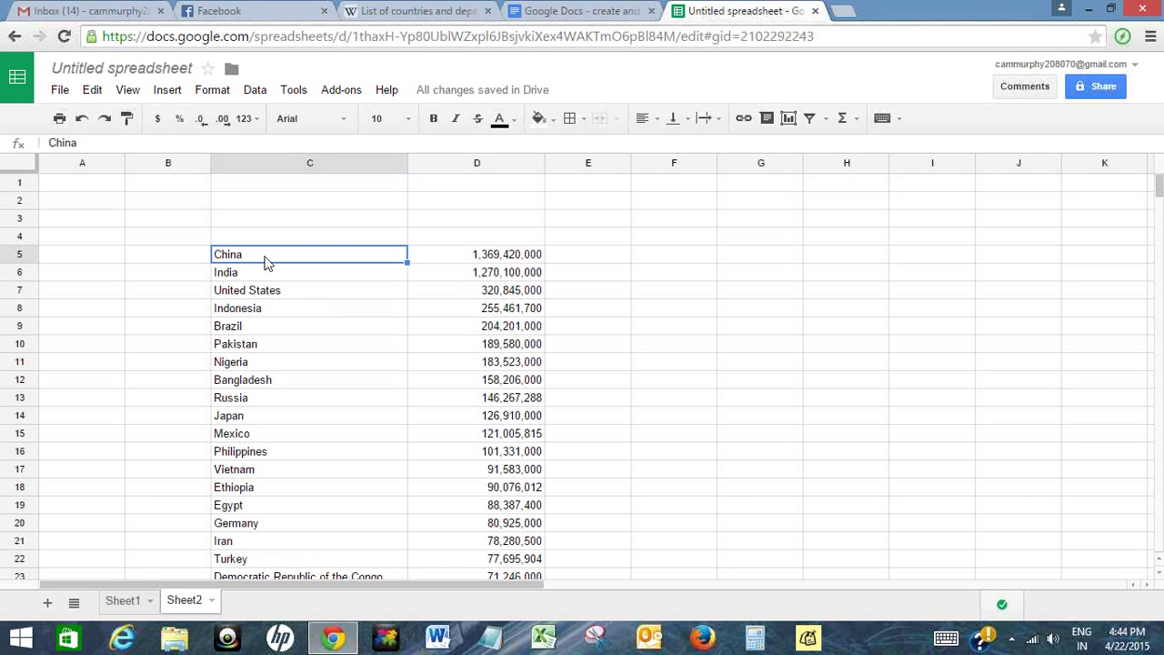
{"action": "key", "text": "shift+Right"}
{"action": "key", "text": "shift+Down"}
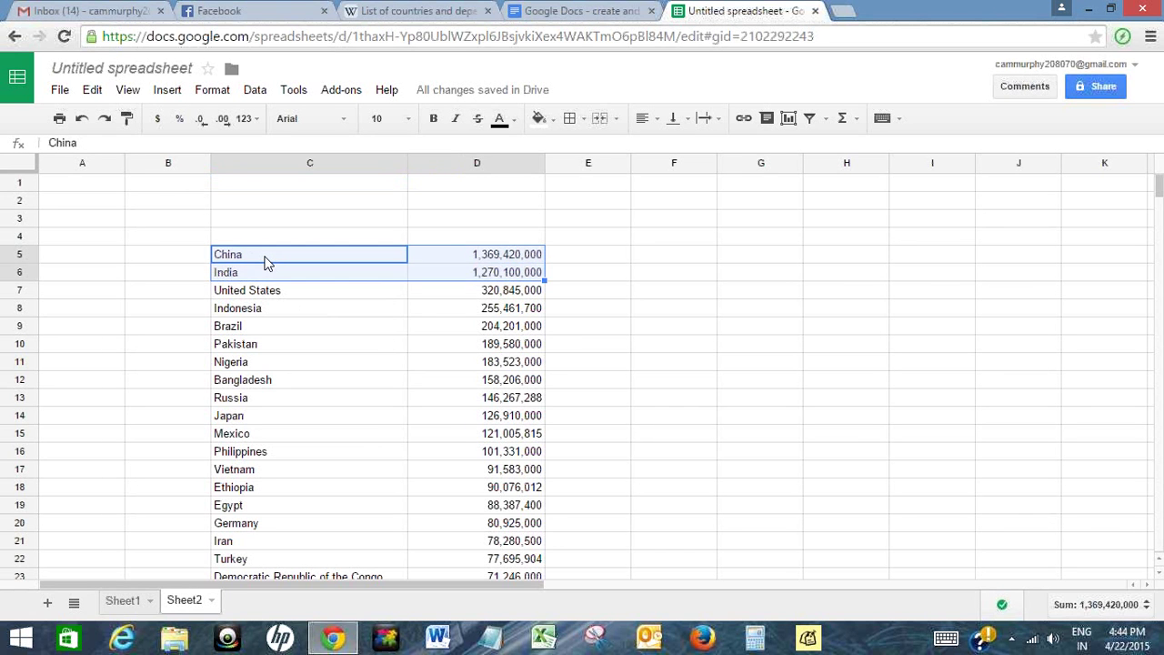
{"action": "key", "text": "shift+Down"}
{"action": "key", "text": "shift+Down"}
{"action": "key", "text": "shift+Down"}
{"action": "key", "text": "shift+Down"}
{"action": "key", "text": "shift+Down"}
{"action": "key", "text": "shift+Down"}
{"action": "key", "text": "shift+Down"}
{"action": "key", "text": "shift+Down"}
{"action": "key", "text": "shift+Down"}
{"action": "key", "text": "shift+Down"}
{"action": "key", "text": "shift+Down"}
{"action": "key", "text": "shift+Down"}
{"action": "key", "text": "shift+Down"}
{"action": "key", "text": "shift+Down"}
{"action": "key", "text": "shift+Down"}
{"action": "key", "text": "shift+Down"}
{"action": "key", "text": "shift+Down"}
{"action": "key", "text": "shift+Down"}
{"action": "key", "text": "shift+Down"}
{"action": "key", "text": "shift+Down"}
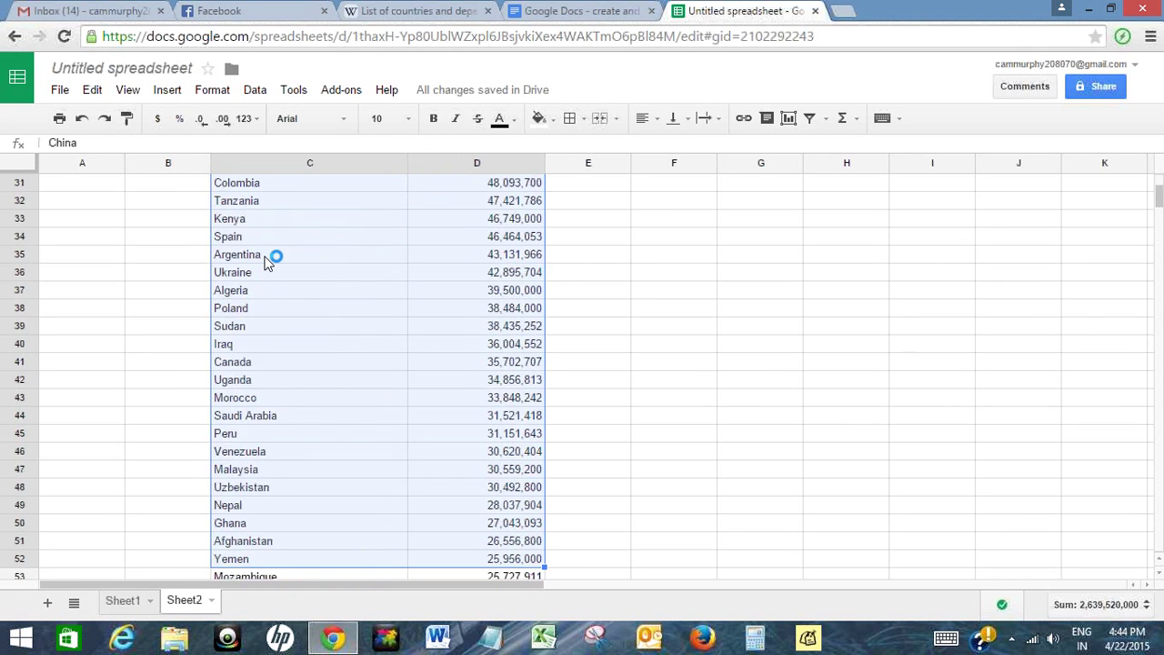
{"action": "key", "text": "shift+Down"}
{"action": "key", "text": "shift+Down"}
{"action": "key", "text": "shift+Down"}
{"action": "key", "text": "shift+Down"}
{"action": "key", "text": "shift+Down"}
{"action": "key", "text": "shift+Down"}
{"action": "key", "text": "shift+Down"}
{"action": "key", "text": "shift+Down"}
{"action": "key", "text": "shift+Down"}
{"action": "key", "text": "shift+Down"}
{"action": "key", "text": "shift+Down"}
{"action": "key", "text": "shift+Down"}
{"action": "key", "text": "shift+Down"}
{"action": "key", "text": "shift+Down"}
{"action": "key", "text": "shift+Down"}
{"action": "key", "text": "shift+Down"}
{"action": "key", "text": "shift+Down"}
{"action": "key", "text": "shift+Down"}
{"action": "key", "text": "shift+Down"}
{"action": "key", "text": "shift+Down"}
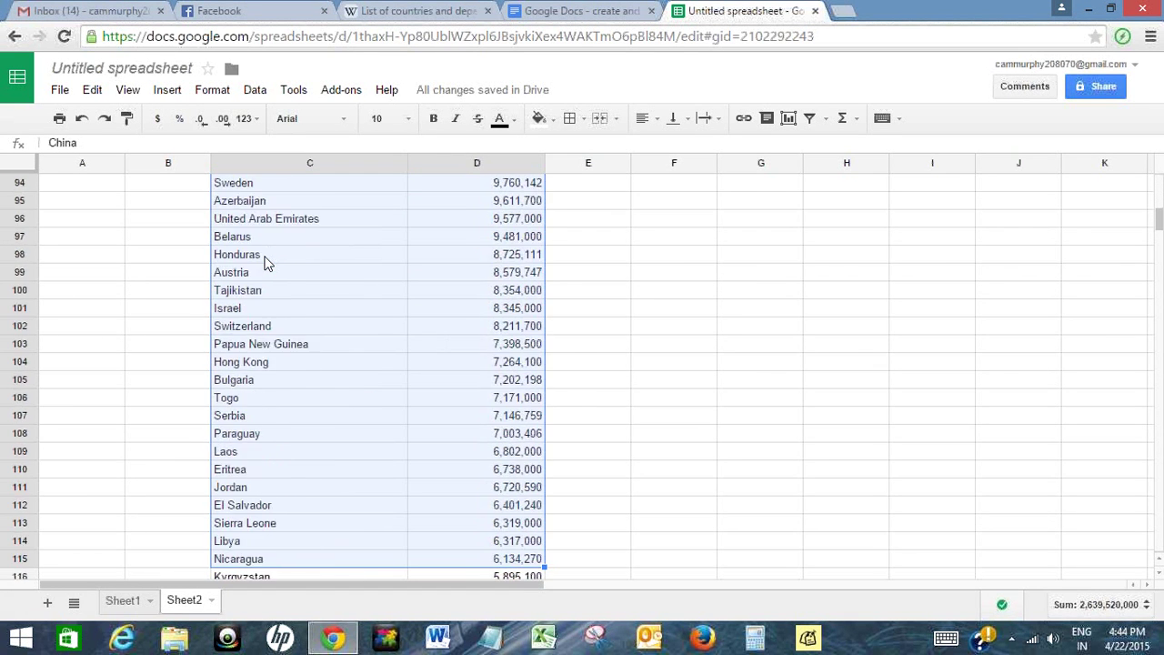
{"action": "key", "text": "shift+Down"}
{"action": "key", "text": "shift+Down"}
{"action": "key", "text": "shift+Down"}
{"action": "key", "text": "shift+Down"}
{"action": "key", "text": "shift+Down"}
{"action": "key", "text": "shift+Down"}
{"action": "key", "text": "shift+Down"}
{"action": "key", "text": "shift+Down"}
{"action": "key", "text": "shift+Down"}
{"action": "key", "text": "shift+Down"}
{"action": "key", "text": "shift+Down"}
{"action": "key", "text": "shift+Down"}
{"action": "key", "text": "shift+Down"}
{"action": "key", "text": "shift+Down"}
{"action": "key", "text": "shift+Down"}
{"action": "key", "text": "shift+Down"}
{"action": "key", "text": "shift+Down"}
{"action": "key", "text": "shift+Down"}
{"action": "key", "text": "shift+Down"}
{"action": "key", "text": "shift+Down"}
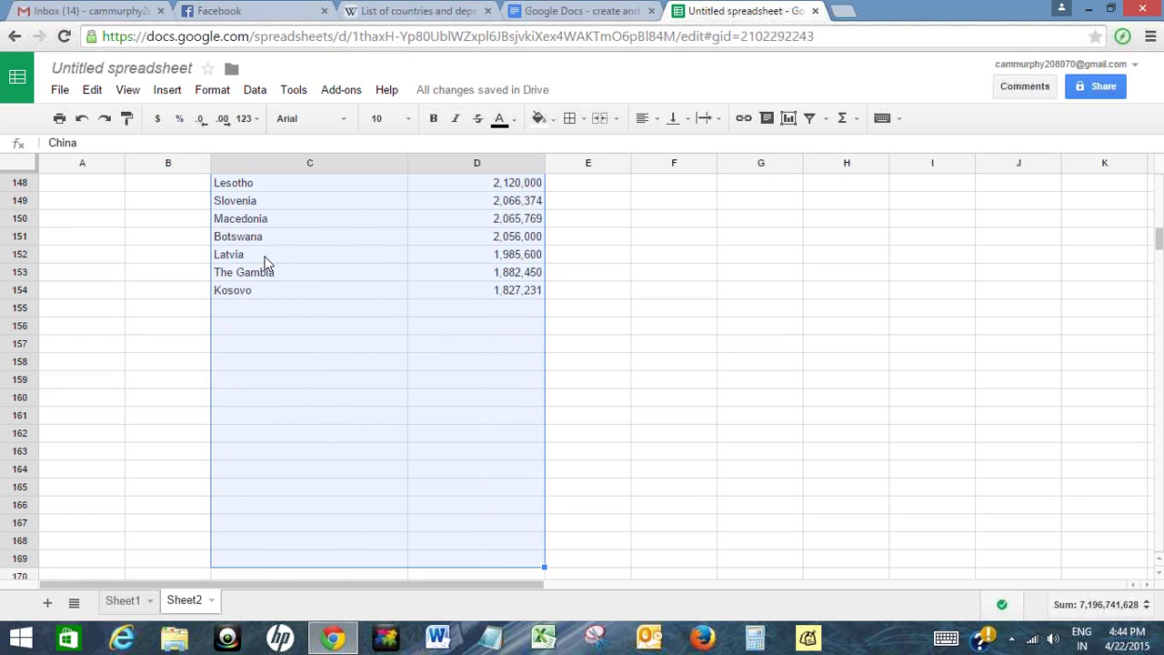
{"action": "key", "text": "shift+Up"}
{"action": "key", "text": "shift+Up"}
{"action": "key", "text": "shift+Up"}
{"action": "key", "text": "shift+Up"}
{"action": "key", "text": "shift+Up"}
{"action": "key", "text": "shift+Up"}
{"action": "key", "text": "shift+Up"}
{"action": "key", "text": "shift+Up"}
{"action": "key", "text": "shift+Up"}
{"action": "key", "text": "shift+Up"}
{"action": "key", "text": "shift+Up"}
{"action": "key", "text": "shift+Up"}
{"action": "key", "text": "shift+Up"}
{"action": "key", "text": "shift+Up"}
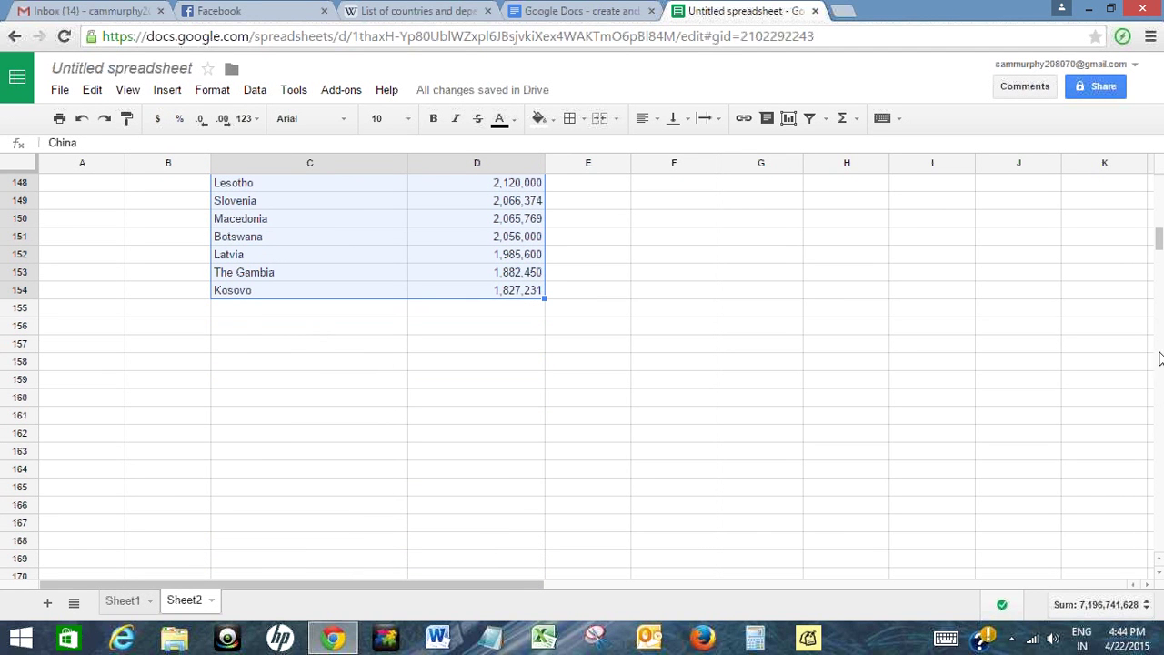
Step: Insert a map chart with coloured country regions from the selected Sheet2 range C5:D154 and bring it into view
{"action": "left_click_drag", "start_coordinate": [1160, 241], "coordinate": [1102, 202]}
{"action": "left_click", "coordinate": [167, 89]}
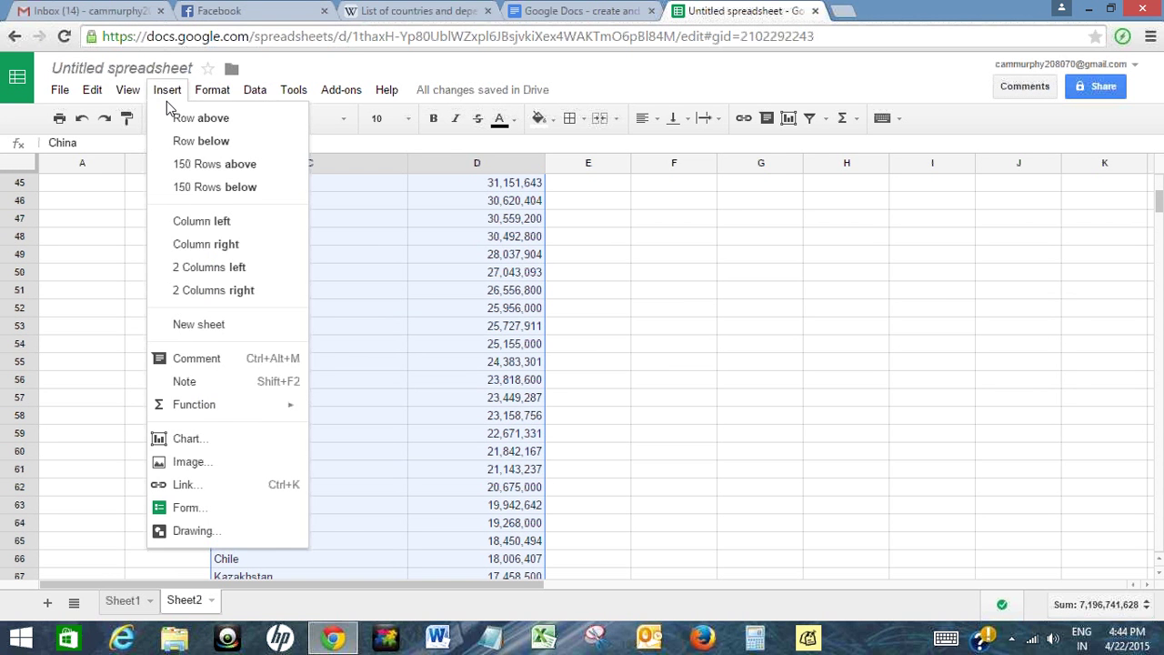
{"action": "left_click", "coordinate": [190, 440]}
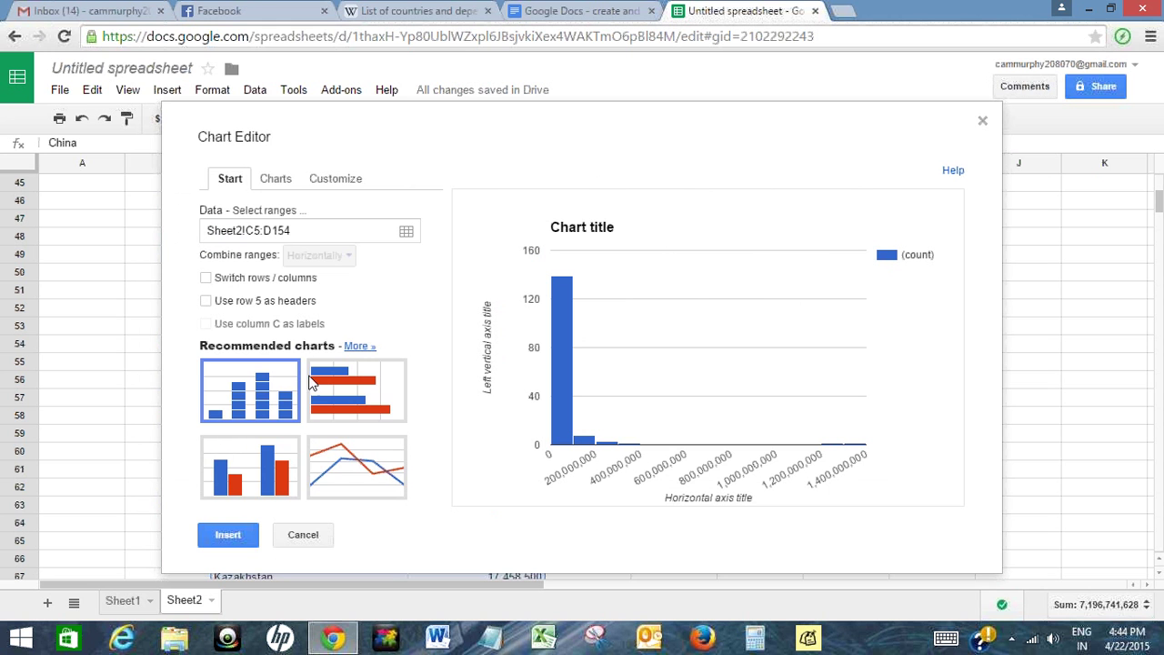
{"action": "left_click", "coordinate": [275, 179]}
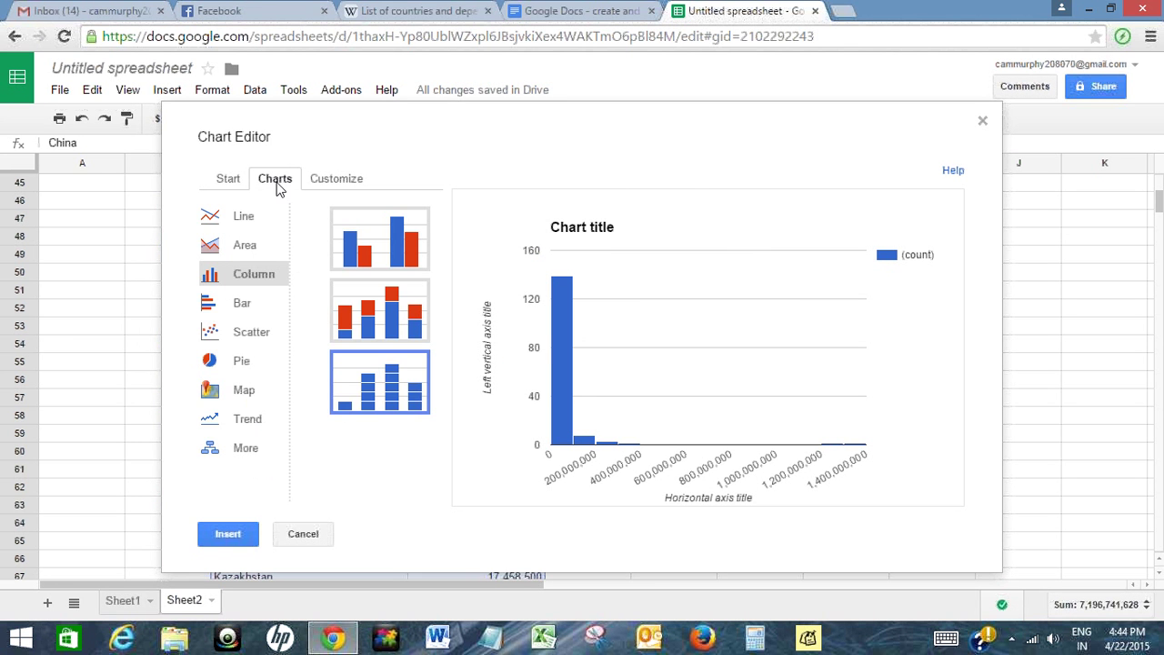
{"action": "left_click", "coordinate": [241, 395]}
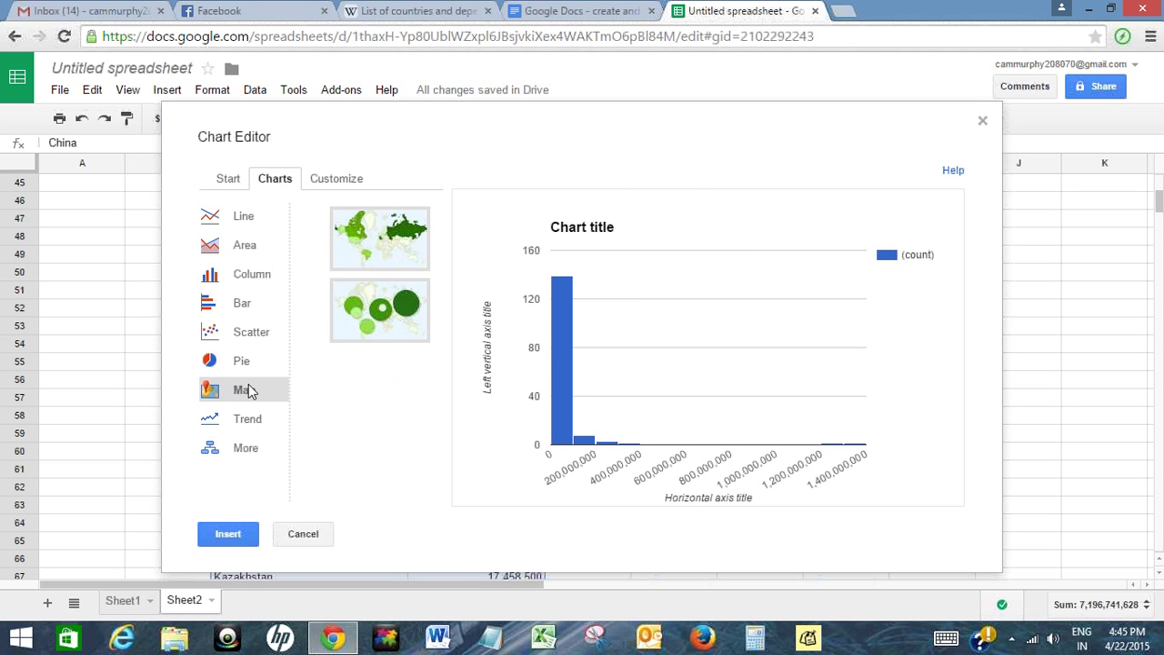
{"action": "left_click", "coordinate": [387, 241]}
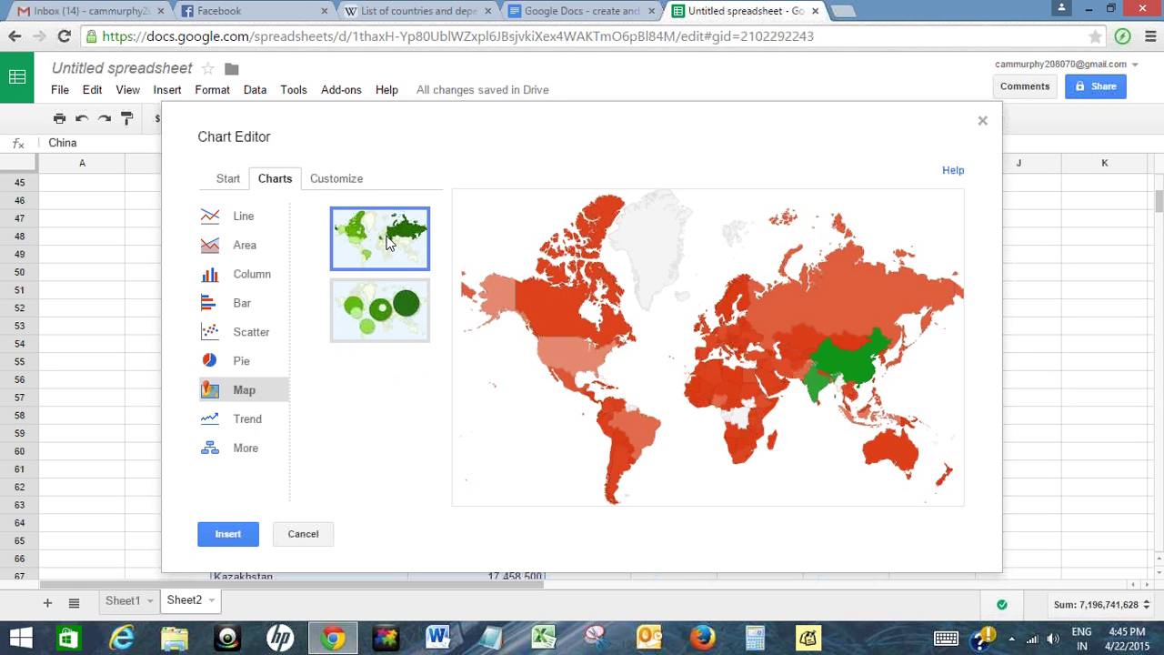
{"action": "left_click", "coordinate": [225, 535]}
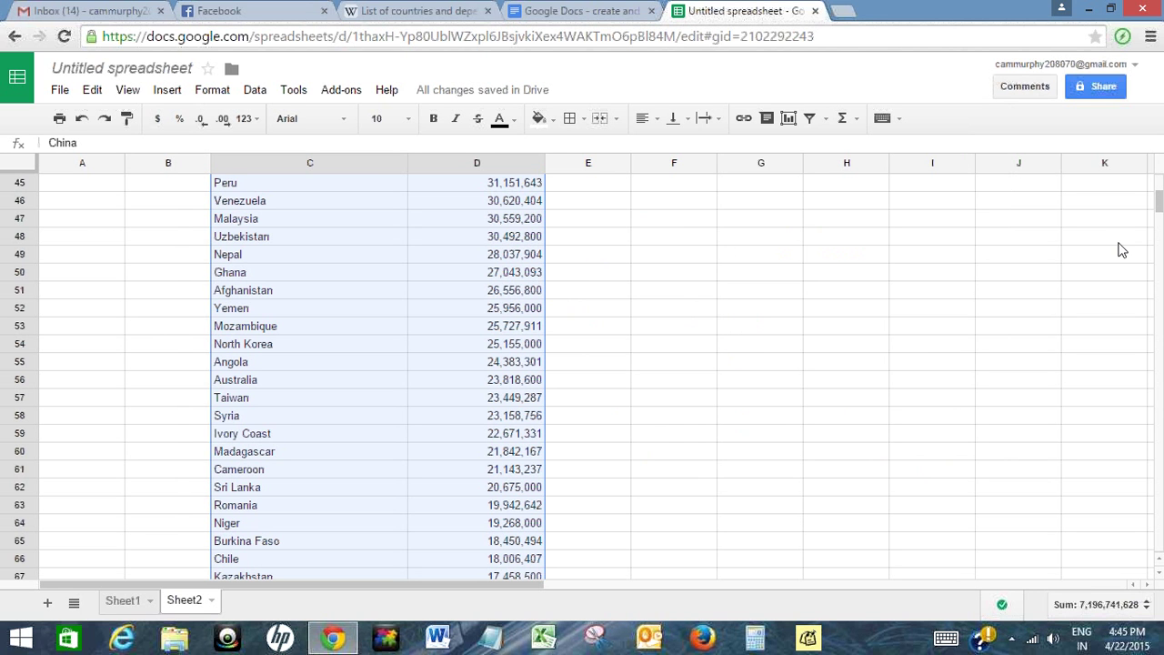
{"action": "left_click_drag", "start_coordinate": [1159, 206], "coordinate": [1160, 196]}
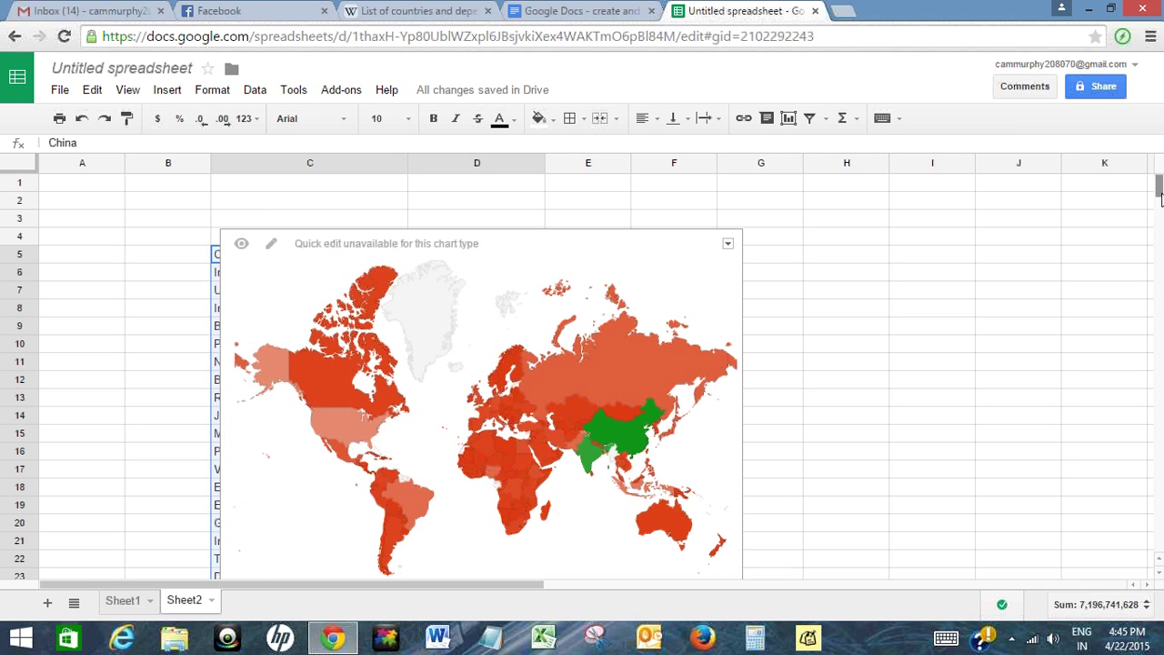
{"action": "left_click_drag", "start_coordinate": [1160, 196], "coordinate": [1148, 186]}
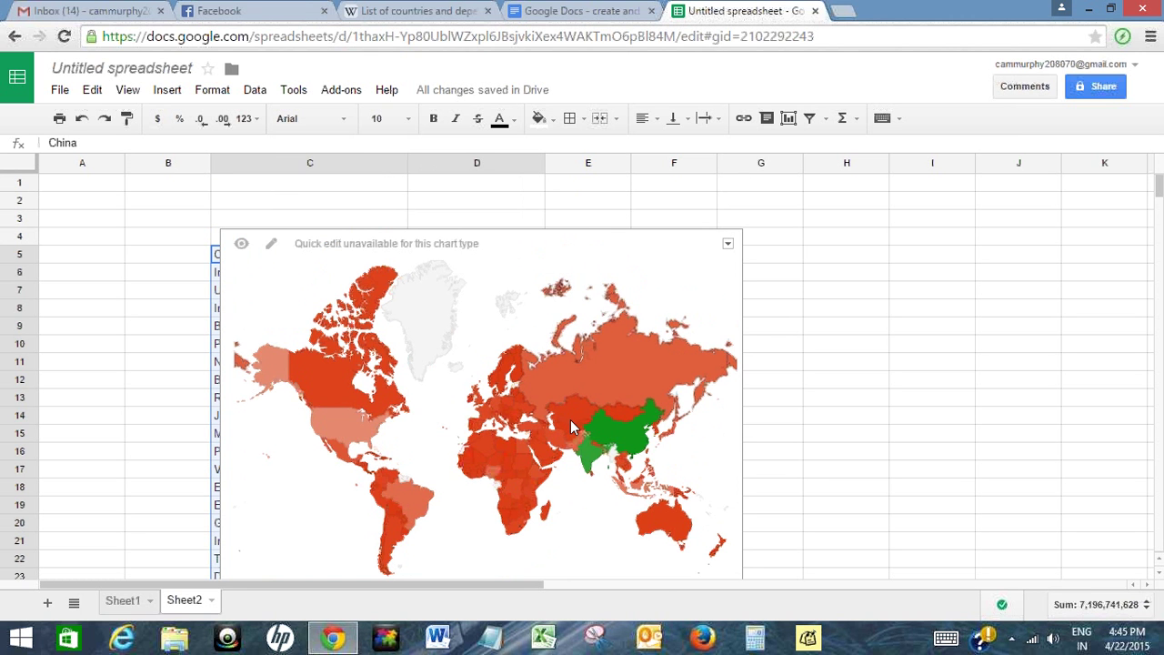
Step: Examine the remaining rows of the imported population table on Sheet1, down to the end of the list
{"action": "left_click", "coordinate": [123, 603]}
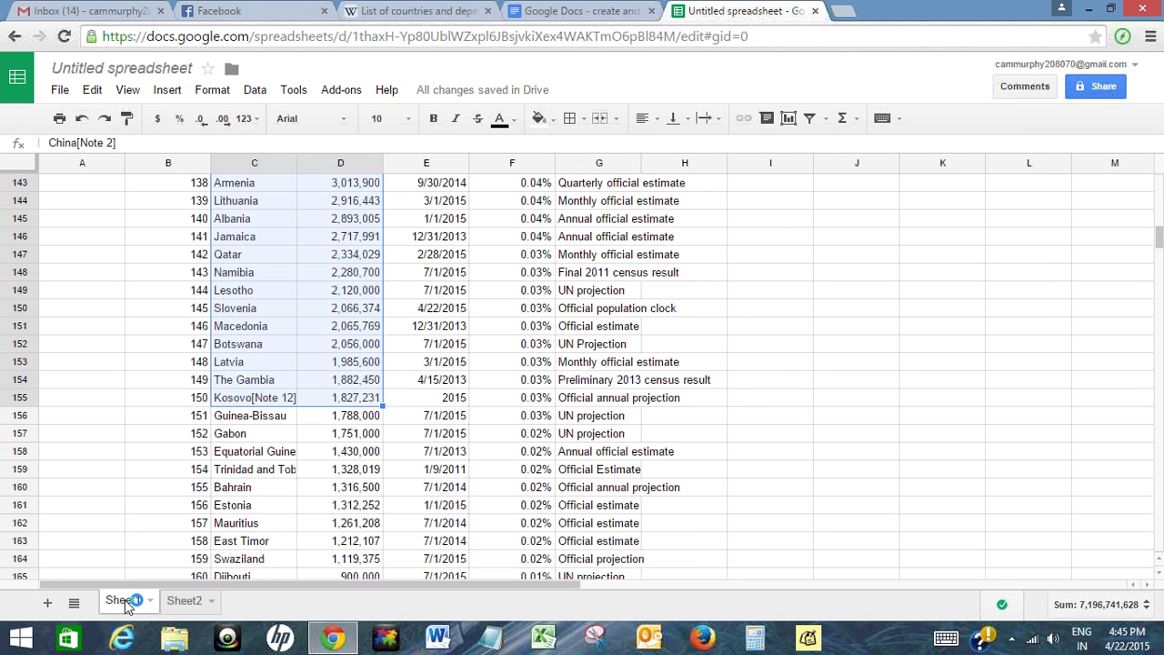
{"action": "left_click_drag", "start_coordinate": [1161, 239], "coordinate": [1161, 290]}
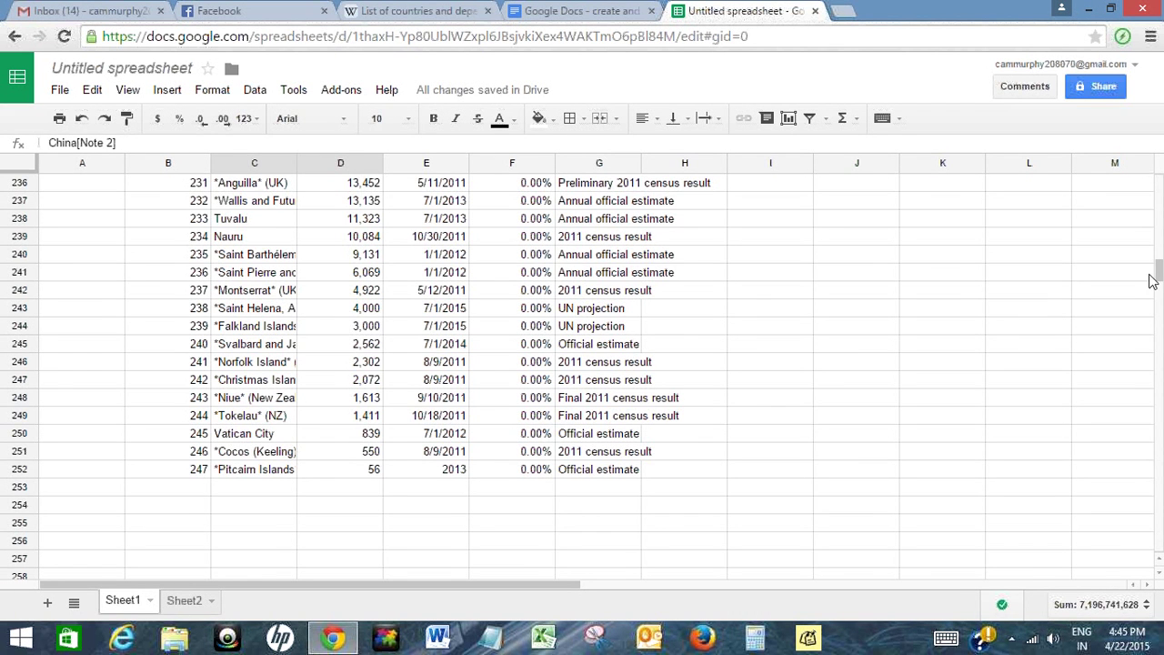
Step: Compare the last rows of Sheet1's population table with Sheet2's cleaned country list, and return to the map chart on Sheet2
{"action": "scroll", "coordinate": [296, 312], "scroll_direction": "up", "scroll_amount": 5}
{"action": "key", "text": "ctrl+shift+Page_Down"}
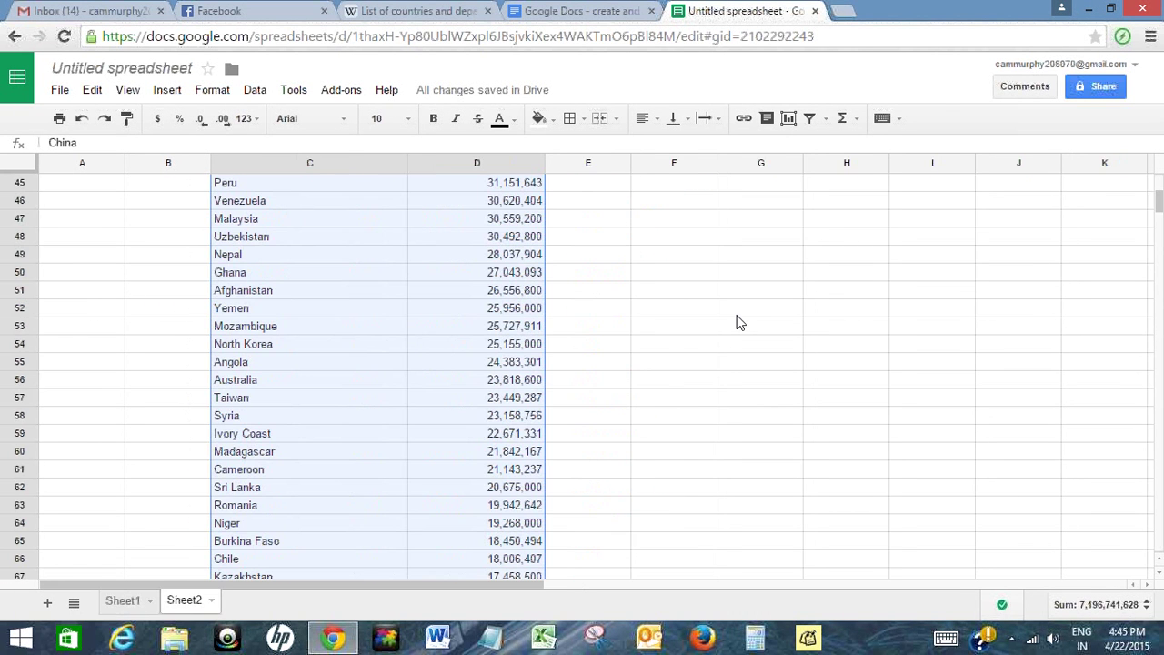
{"action": "key", "text": "ctrl+shift+Page_Up"}
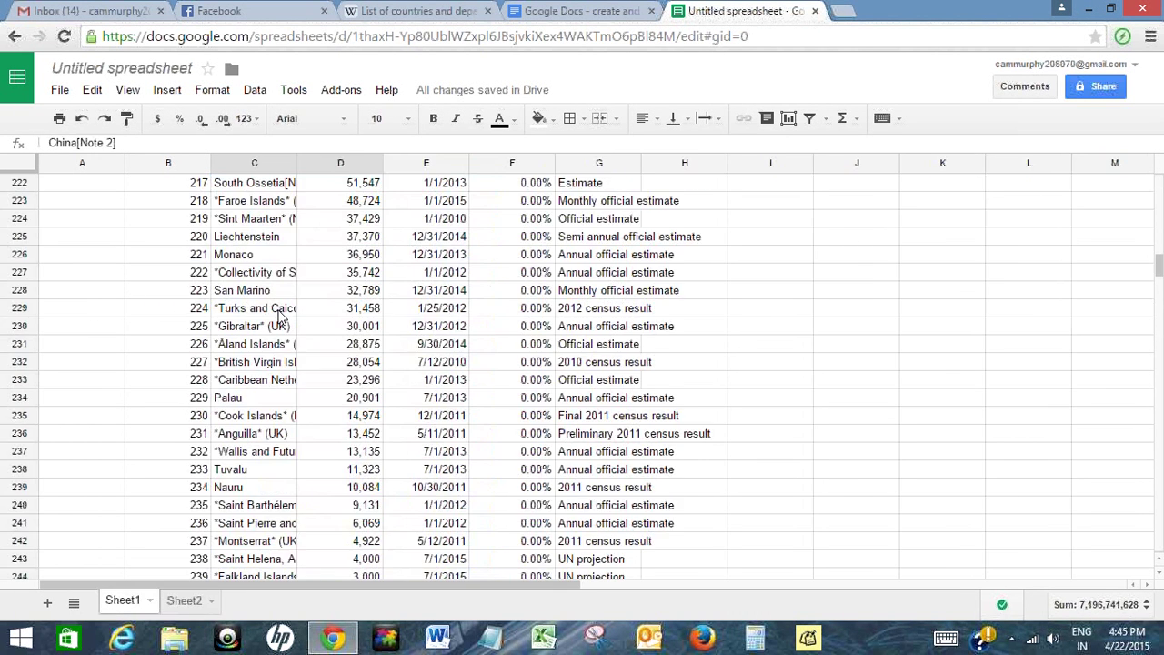
{"action": "scroll", "coordinate": [1160, 275], "scroll_direction": "down", "scroll_amount": 7}
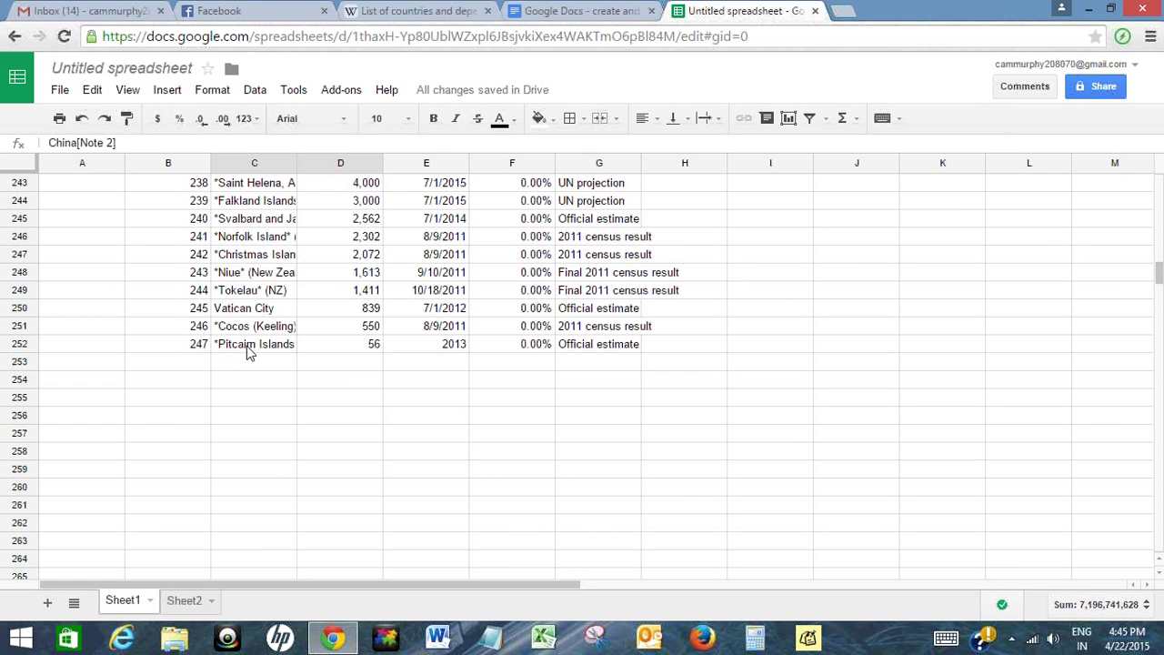
{"action": "left_click", "coordinate": [185, 601]}
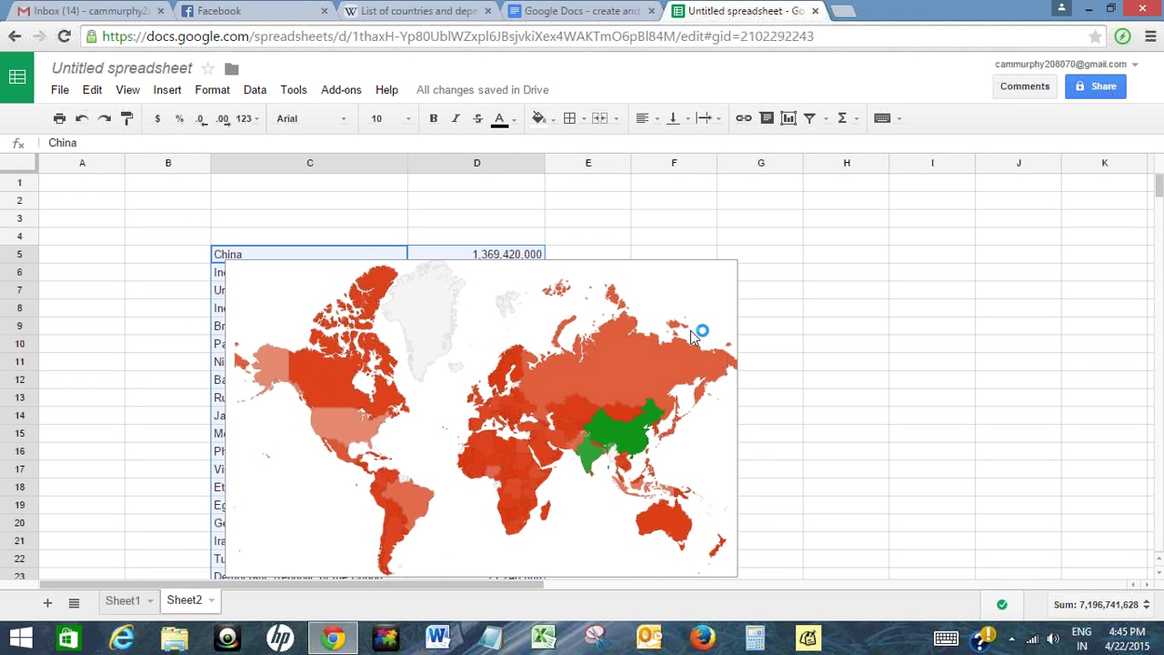
{"action": "scroll", "coordinate": [1160, 191], "scroll_direction": "down", "scroll_amount": 2}
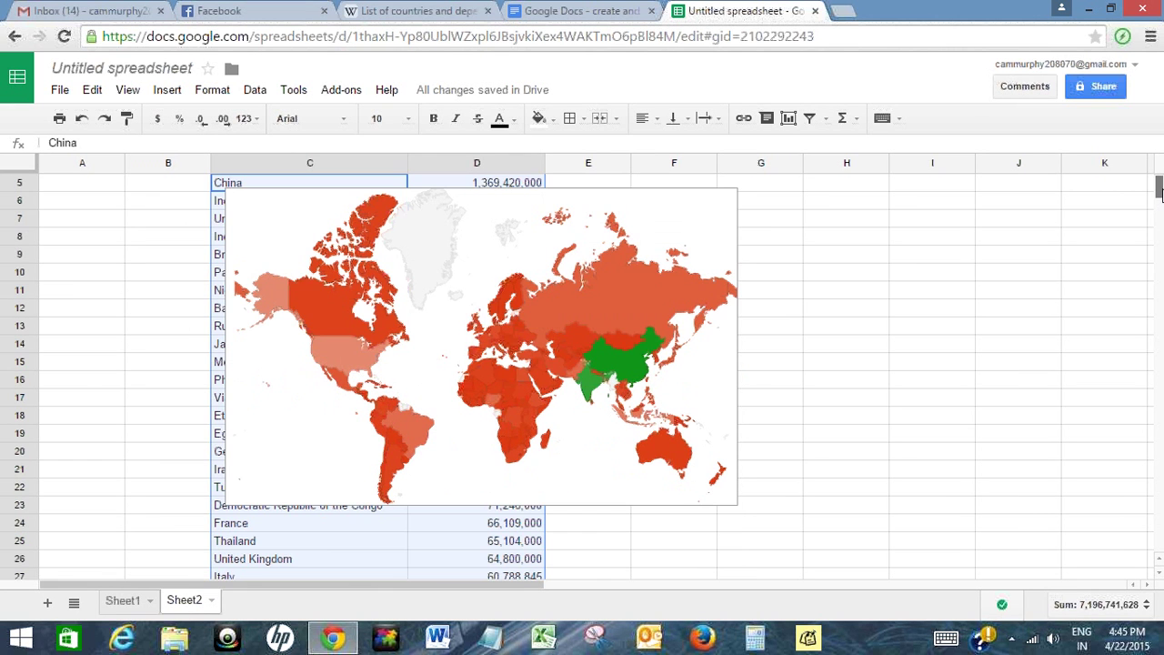